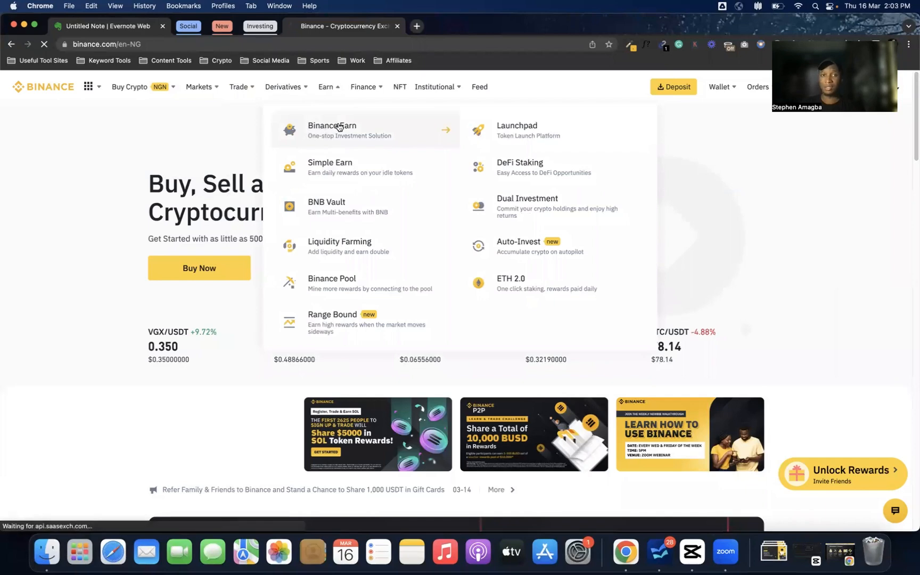
Step: Open the Binance Earn overview page and look over its staking products and the Popular Coins list
{"action": "left_click", "coordinate": [350, 128]}
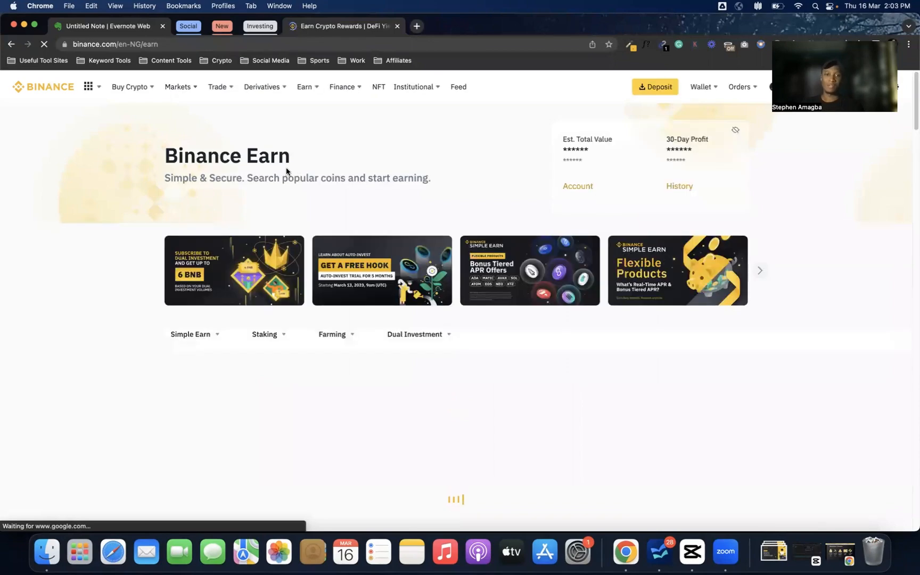
{"action": "scroll", "coordinate": [285, 170], "scroll_direction": "down", "scroll_amount": 3}
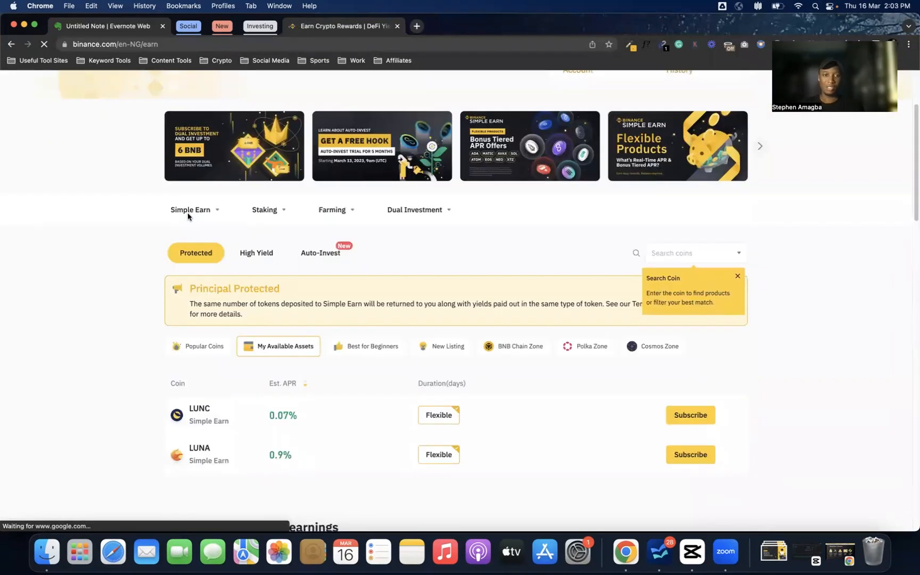
{"action": "mouse_move", "coordinate": [286, 198]}
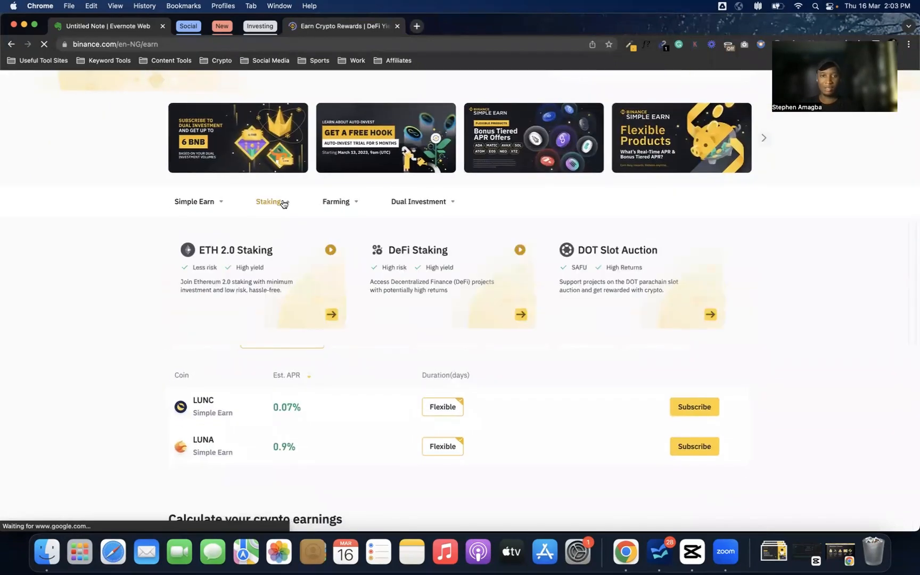
{"action": "scroll", "coordinate": [442, 371], "scroll_direction": "down", "scroll_amount": 1}
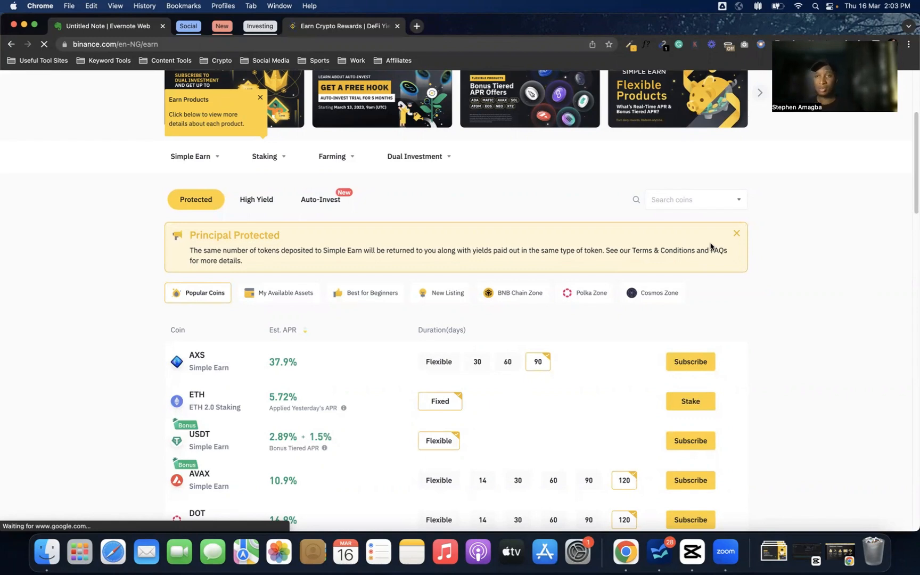
{"action": "scroll", "coordinate": [247, 270], "scroll_direction": "down", "scroll_amount": 5}
{"action": "scroll", "coordinate": [253, 268], "scroll_direction": "up", "scroll_amount": 4}
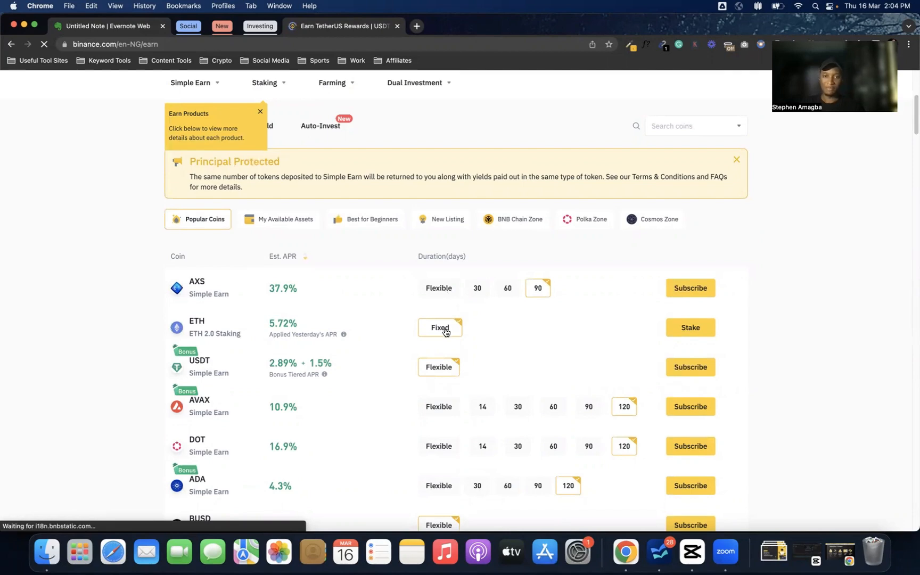
{"action": "scroll", "coordinate": [478, 440], "scroll_direction": "down", "scroll_amount": 3}
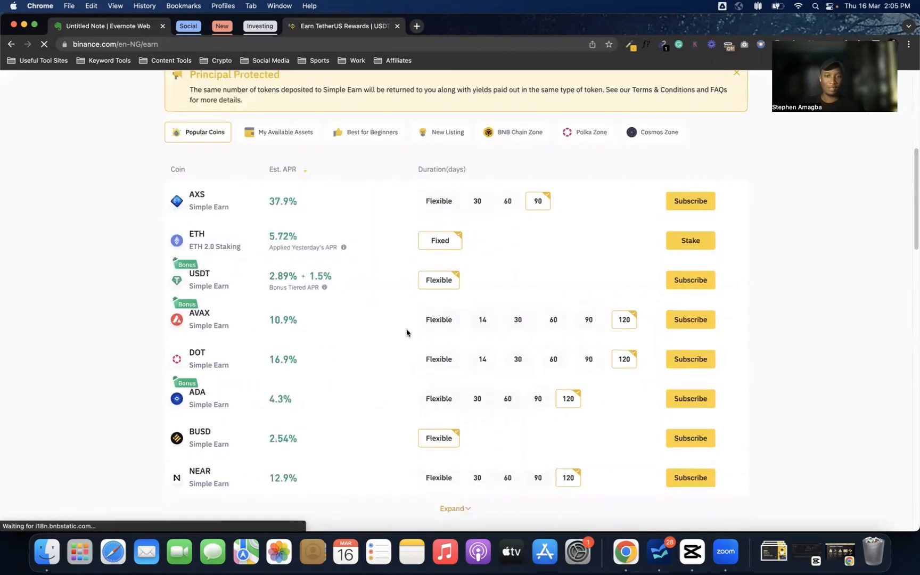
Step: Switch AVAX to the Flexible duration and compare the estimated APR of AXS for the 30-day and 60-day durations
{"action": "left_click", "coordinate": [458, 324]}
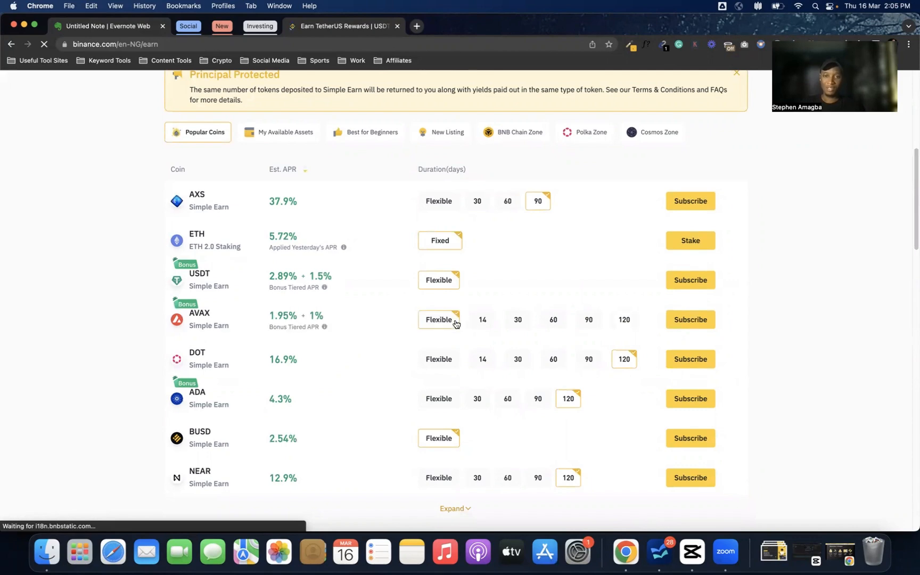
{"action": "mouse_move", "coordinate": [292, 307]}
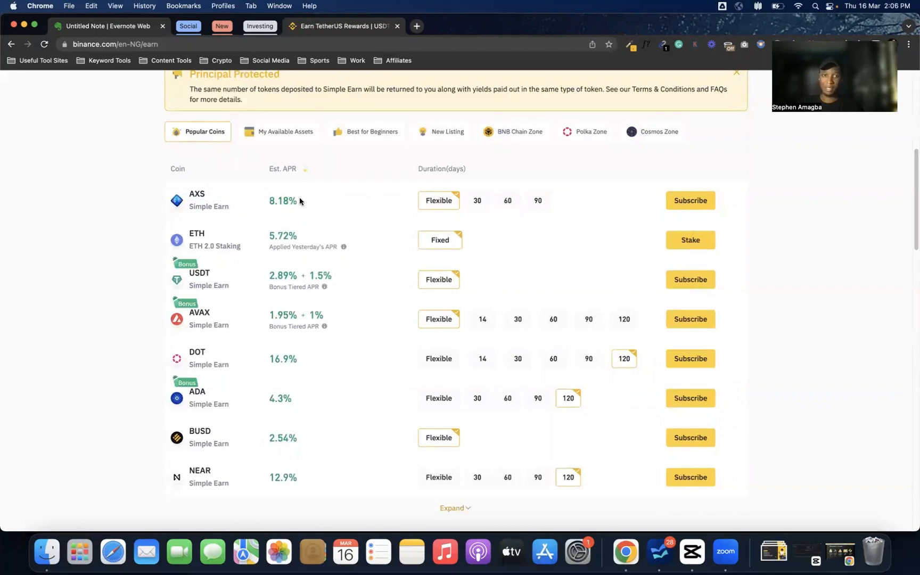
{"action": "left_click_drag", "start_coordinate": [299, 200], "coordinate": [266, 203]}
{"action": "left_click", "coordinate": [477, 201]}
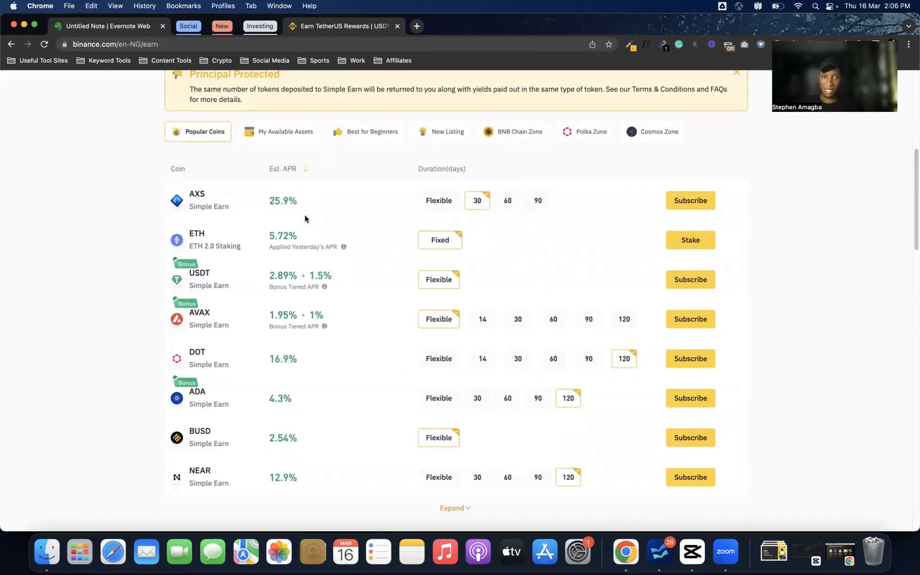
{"action": "left_click_drag", "start_coordinate": [297, 200], "coordinate": [259, 203]}
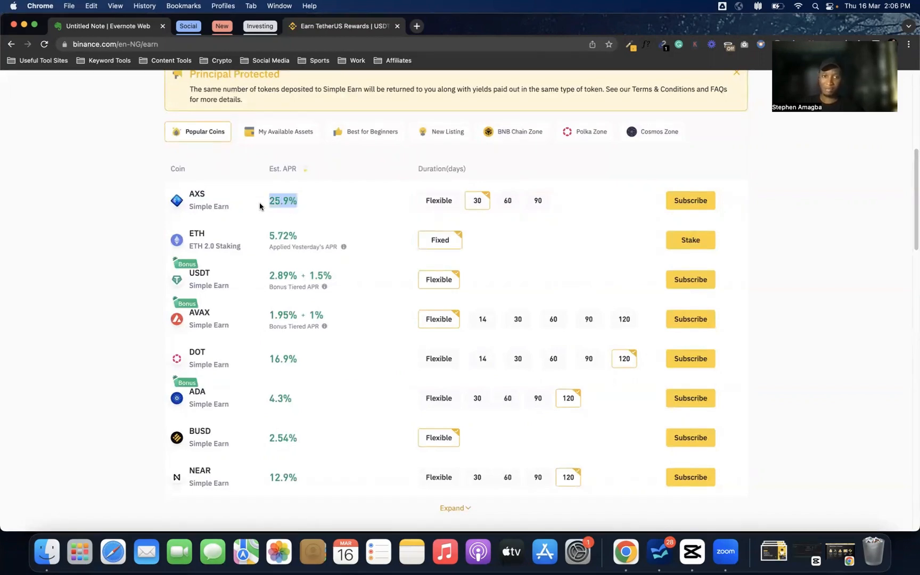
{"action": "left_click", "coordinate": [483, 200]}
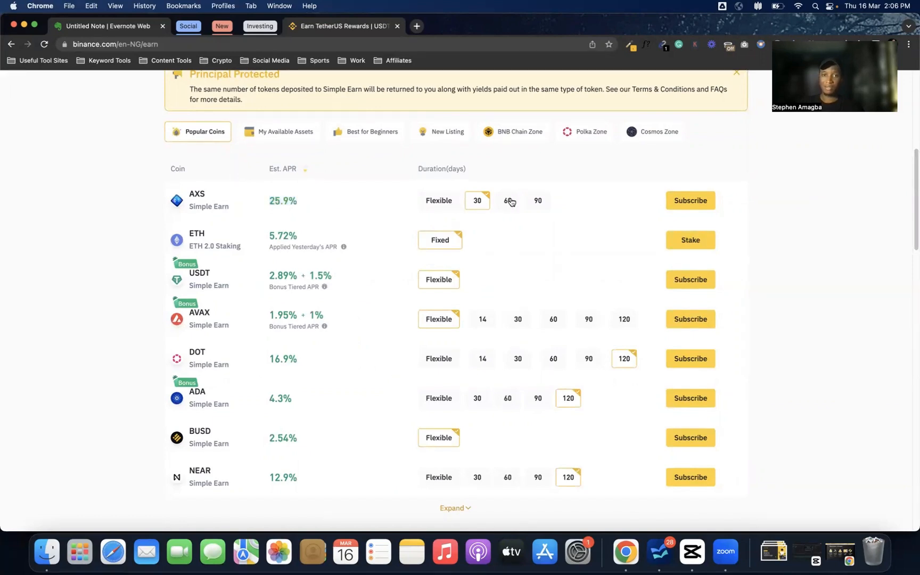
{"action": "left_click", "coordinate": [509, 201]}
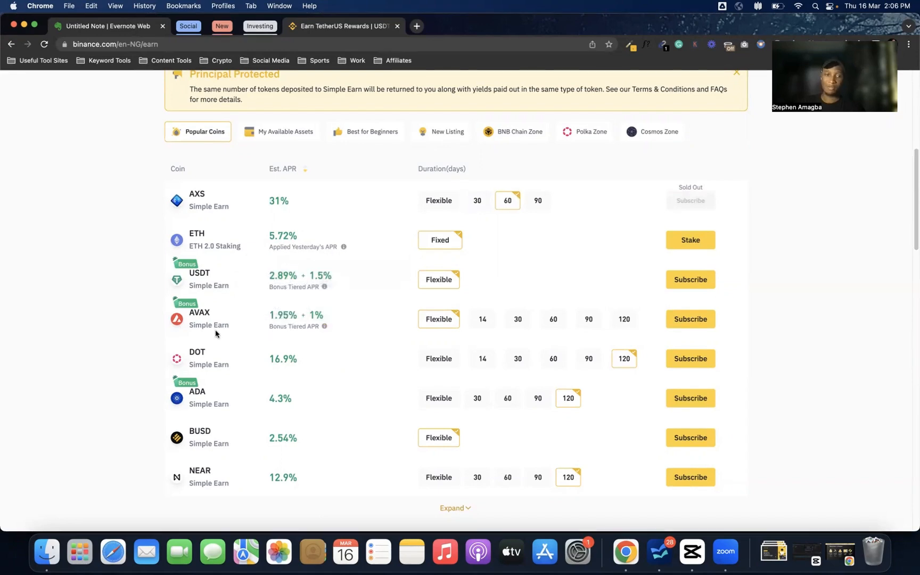
Step: Compare the estimated APR of AVAX for the Flexible, 14-day and 30-day durations
{"action": "triple_click", "coordinate": [270, 316]}
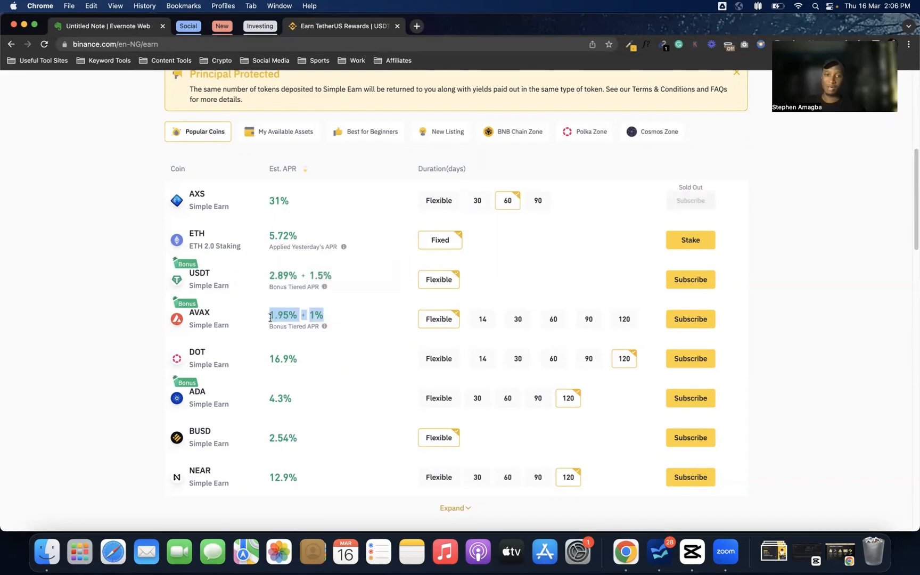
{"action": "left_click", "coordinate": [97, 318]}
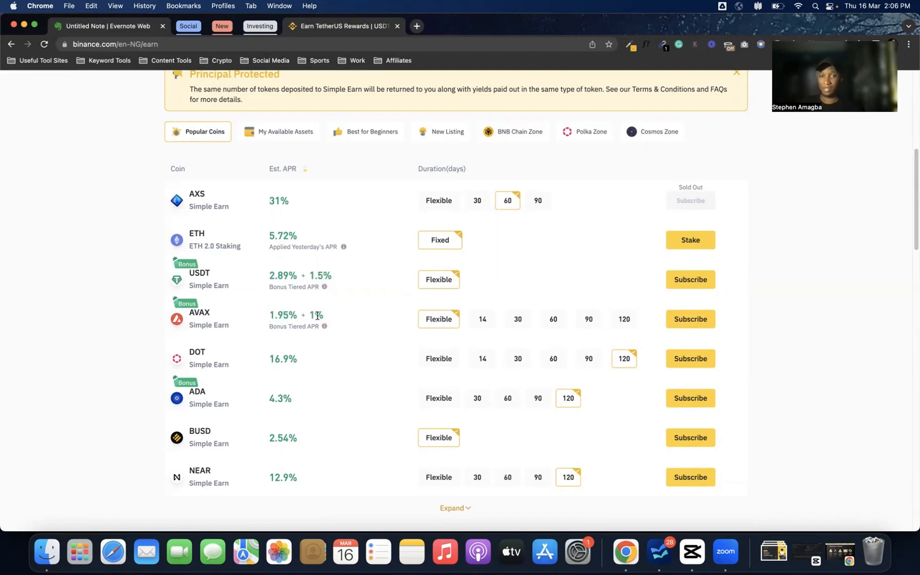
{"action": "left_click_drag", "start_coordinate": [326, 317], "coordinate": [265, 319]}
{"action": "left_click", "coordinate": [488, 320]}
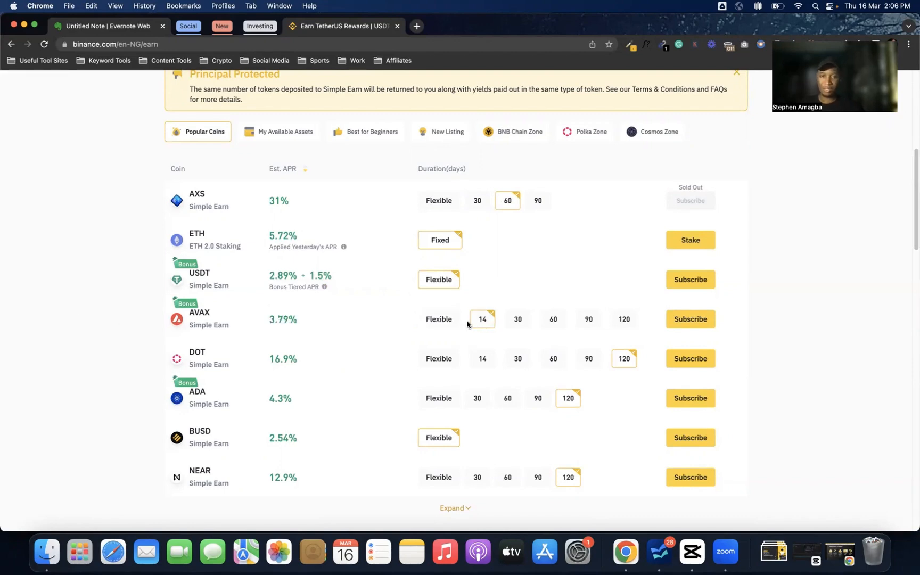
{"action": "left_click_drag", "start_coordinate": [275, 322], "coordinate": [298, 321]}
{"action": "left_click", "coordinate": [524, 321]}
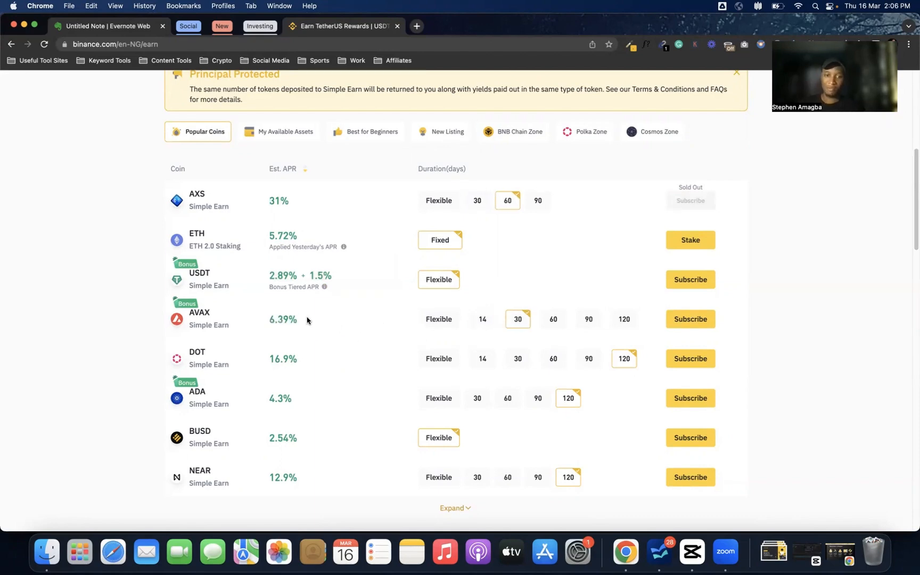
{"action": "scroll", "coordinate": [524, 392], "scroll_direction": "down", "scroll_amount": 1}
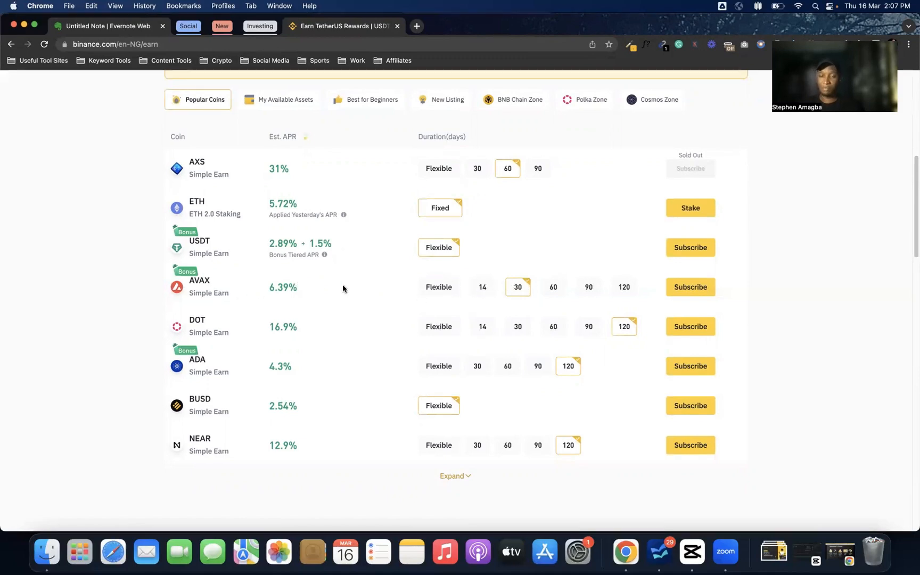
{"action": "left_click_drag", "start_coordinate": [305, 290], "coordinate": [268, 289]}
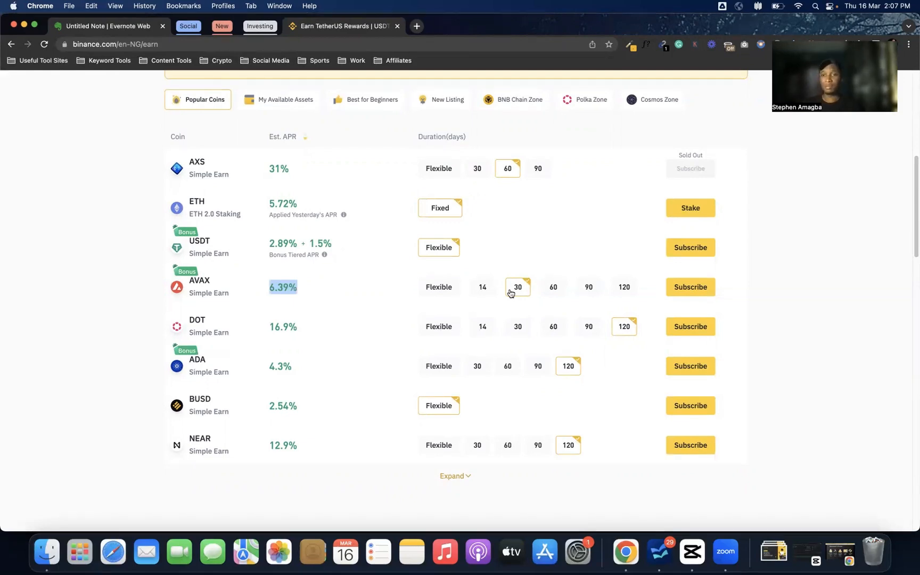
Step: Go through the AVAX durations from Flexible up to 60 days and open the subscription form for the 60-day term
{"action": "left_click", "coordinate": [450, 288]}
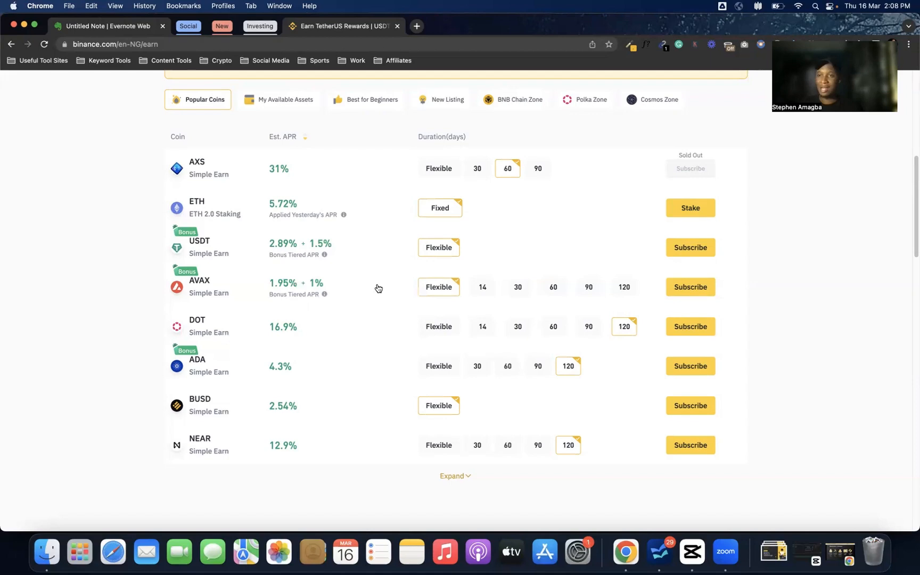
{"action": "left_click", "coordinate": [481, 287]}
{"action": "left_click", "coordinate": [518, 287]}
{"action": "left_click", "coordinate": [552, 289]}
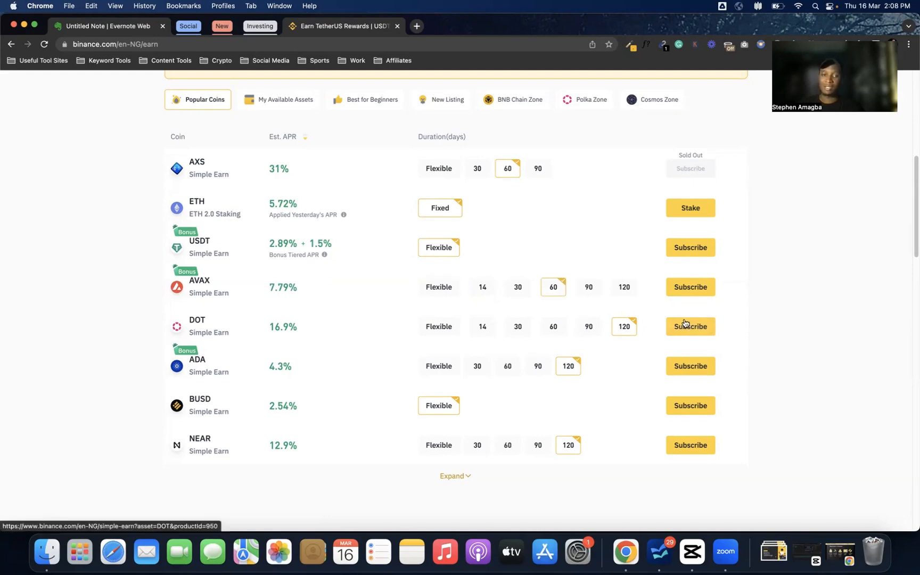
{"action": "left_click", "coordinate": [686, 287]}
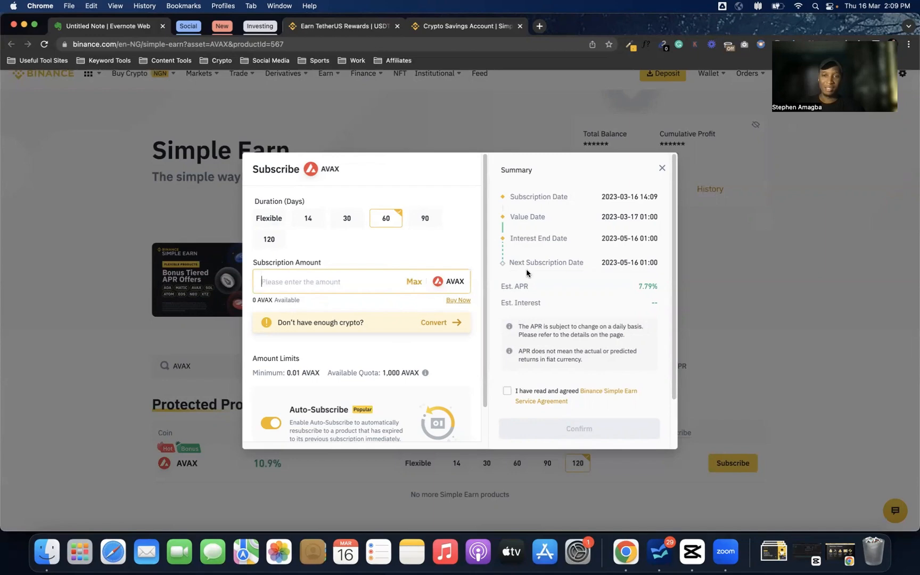
Step: Review the dates and estimated APR in the AVAX subscription summary and tick the Simple Earn Service Agreement
{"action": "scroll", "coordinate": [514, 234], "scroll_direction": "down", "scroll_amount": 1}
{"action": "scroll", "coordinate": [522, 198], "scroll_direction": "up", "scroll_amount": 1}
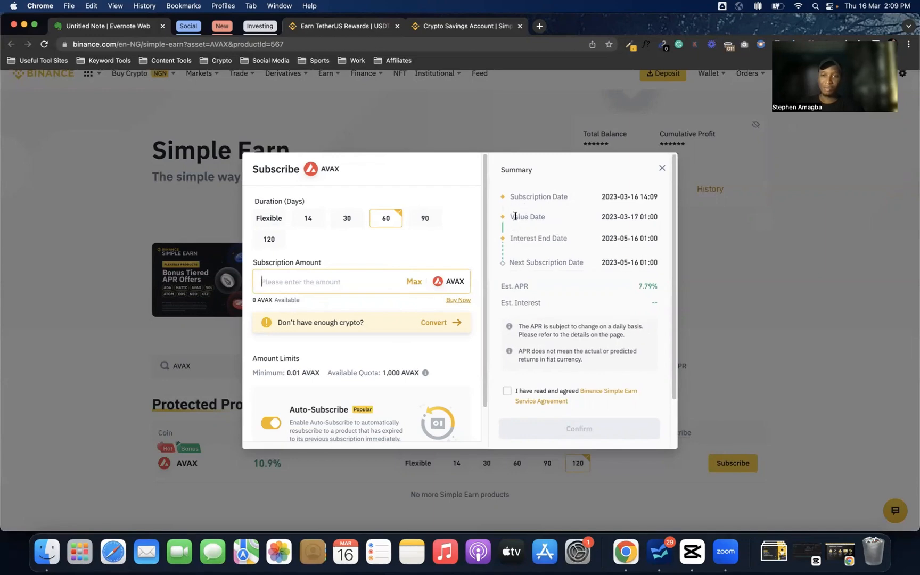
{"action": "left_click", "coordinate": [510, 198]}
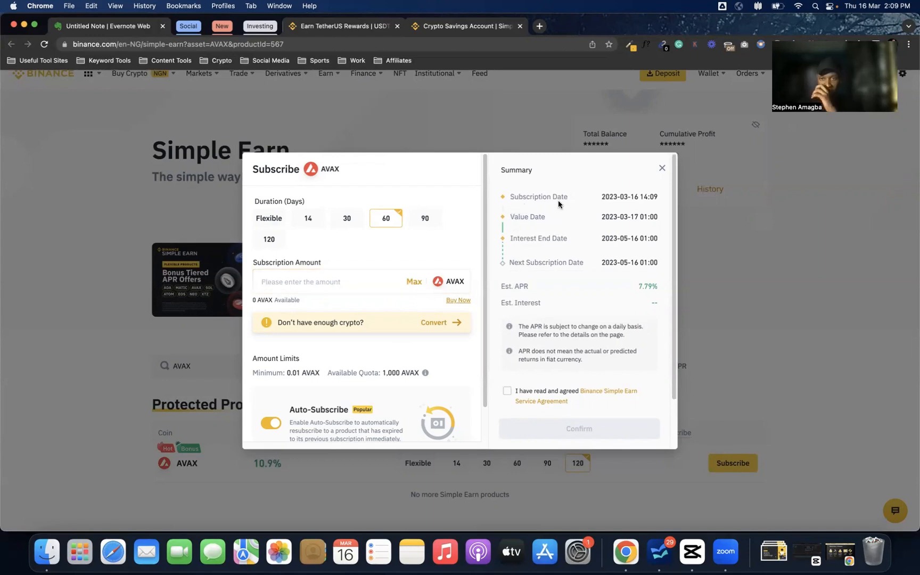
{"action": "left_click_drag", "start_coordinate": [508, 222], "coordinate": [577, 243]}
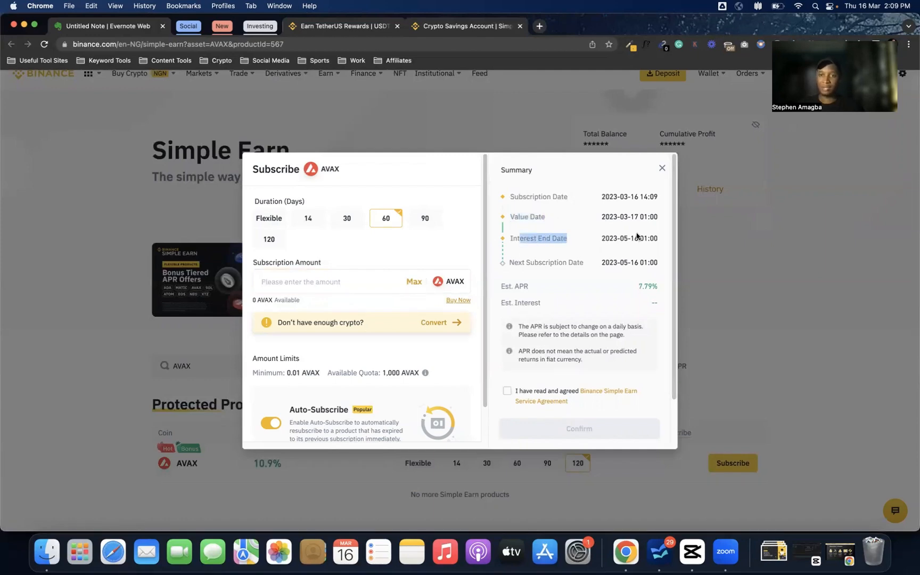
{"action": "left_click", "coordinate": [579, 238]}
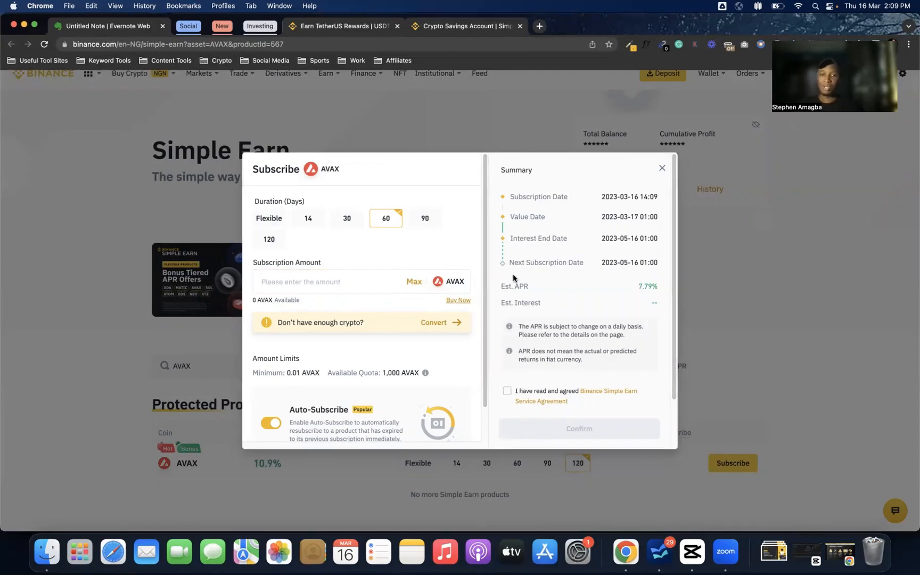
{"action": "left_click_drag", "start_coordinate": [508, 286], "coordinate": [534, 289]}
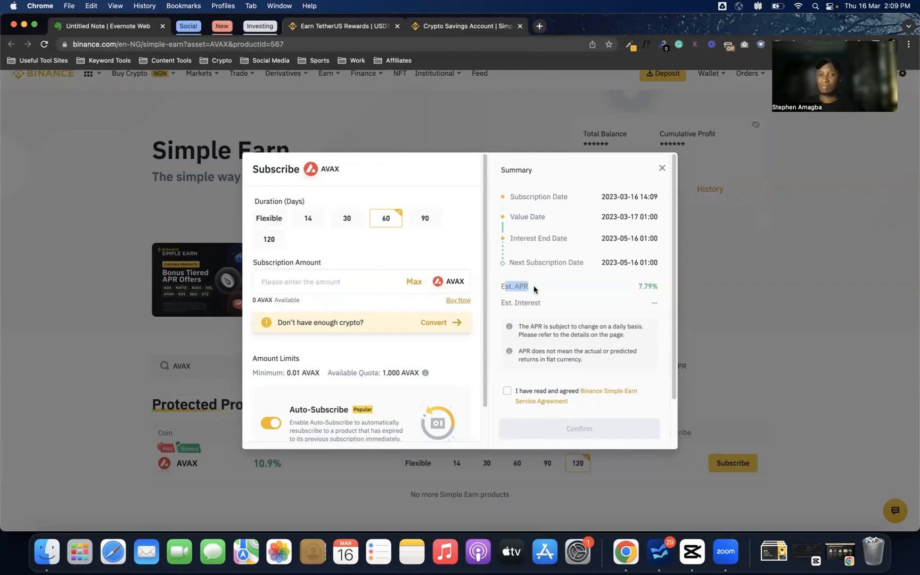
{"action": "left_click", "coordinate": [561, 290]}
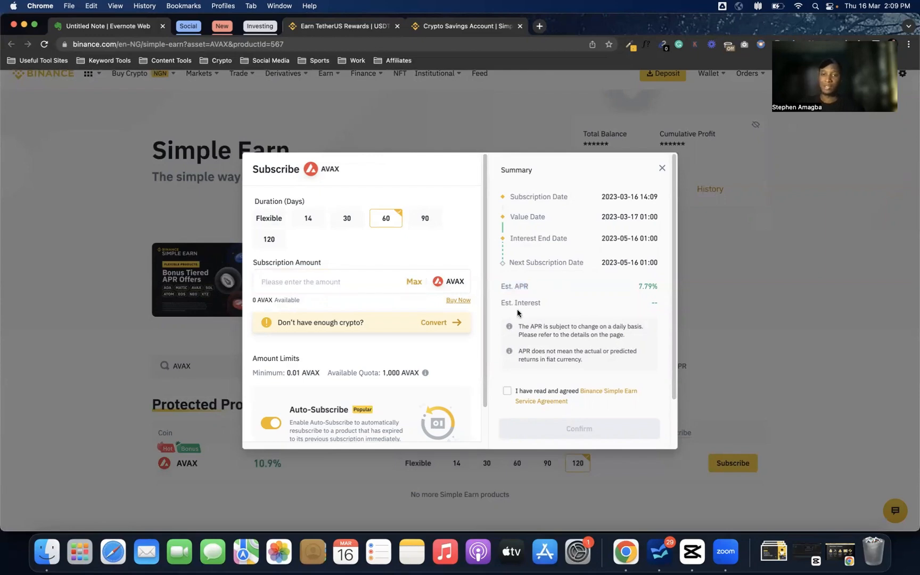
{"action": "left_click", "coordinate": [506, 391]}
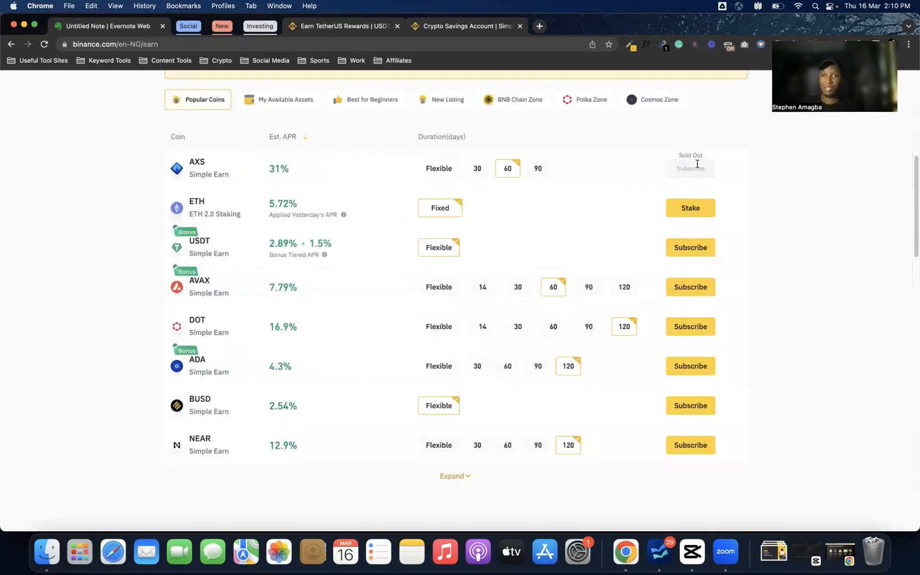
Step: Return to the Earn overview page, find the Earn entry among the wallet options, and examine the crypto earnings calculator
{"action": "scroll", "coordinate": [697, 164], "scroll_direction": "up", "scroll_amount": 10}
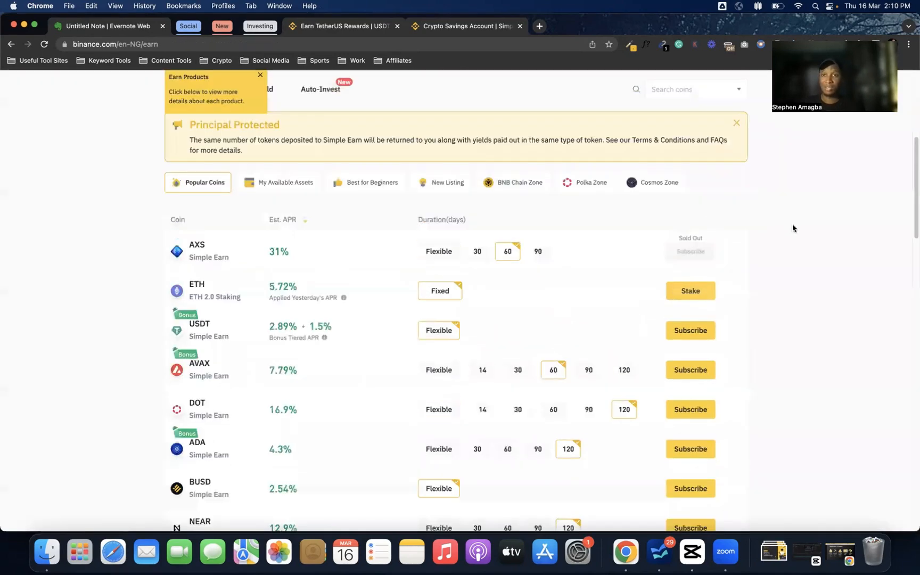
{"action": "mouse_move", "coordinate": [713, 90]}
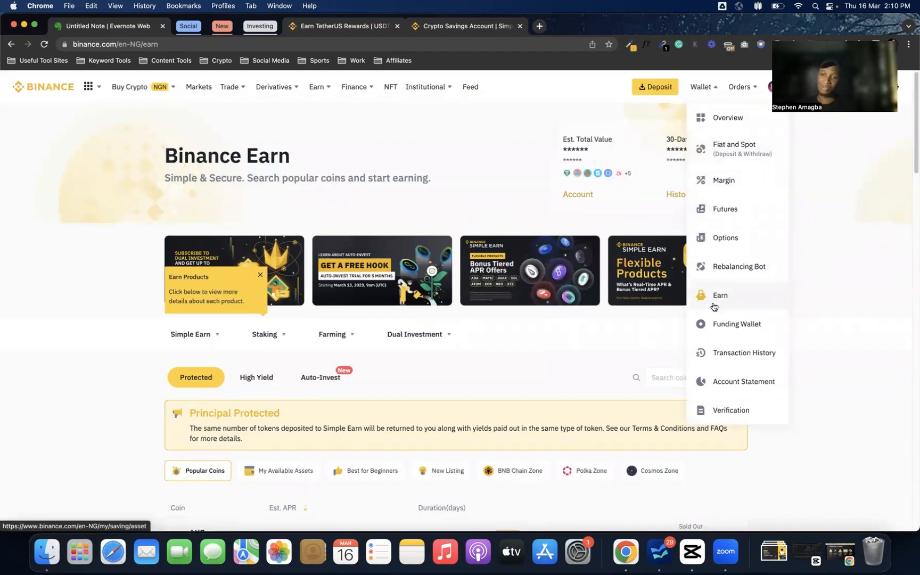
{"action": "scroll", "coordinate": [809, 293], "scroll_direction": "down", "scroll_amount": 4}
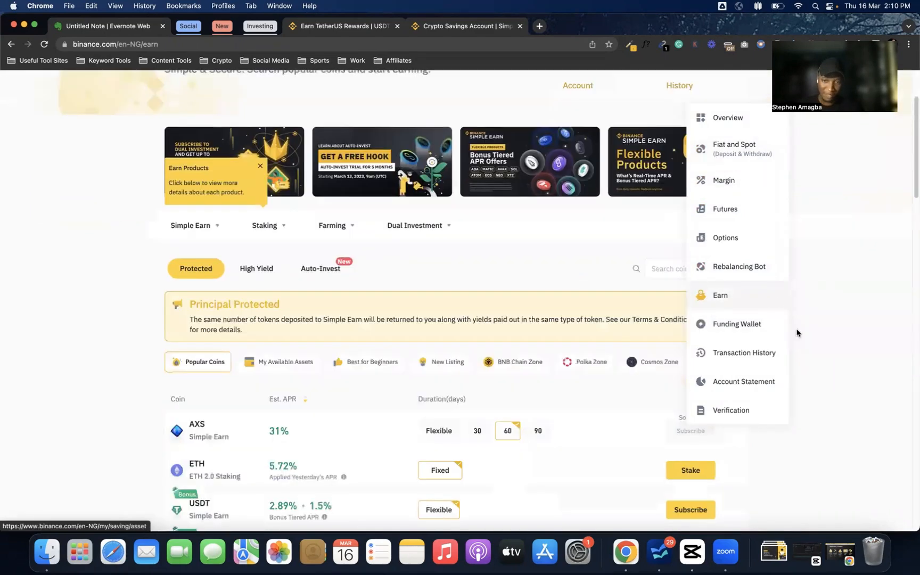
{"action": "scroll", "coordinate": [555, 265], "scroll_direction": "down", "scroll_amount": 4}
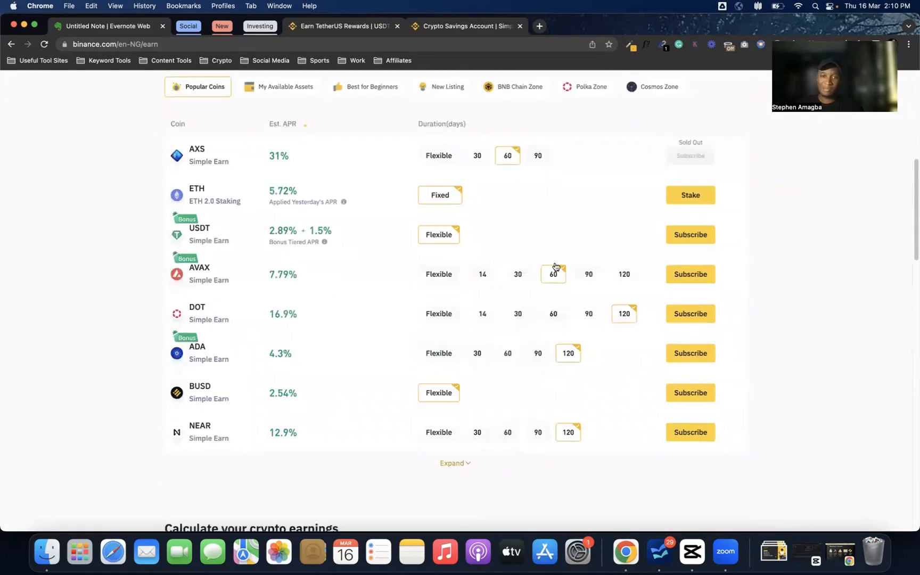
{"action": "scroll", "coordinate": [502, 288], "scroll_direction": "down", "scroll_amount": 7}
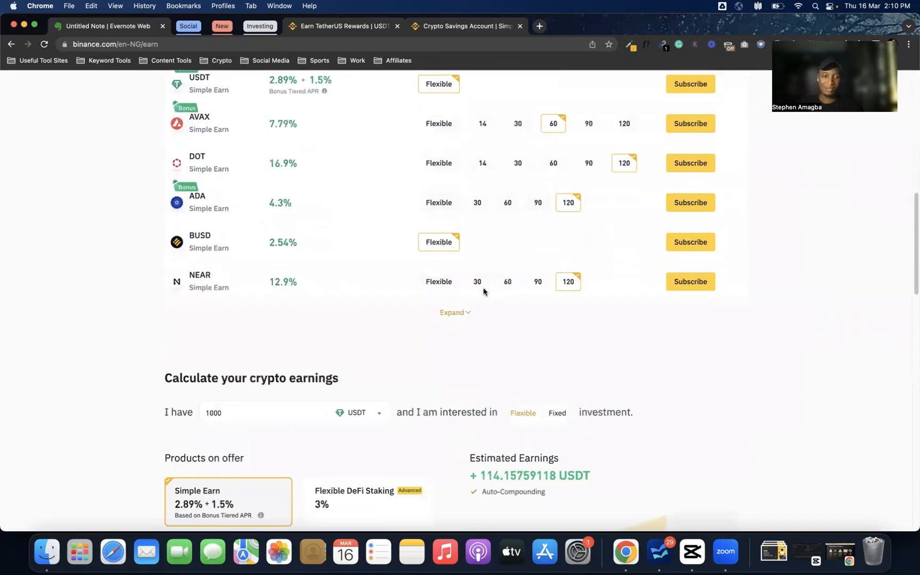
{"action": "scroll", "coordinate": [475, 301], "scroll_direction": "down", "scroll_amount": 2}
{"action": "scroll", "coordinate": [234, 243], "scroll_direction": "up", "scroll_amount": 1}
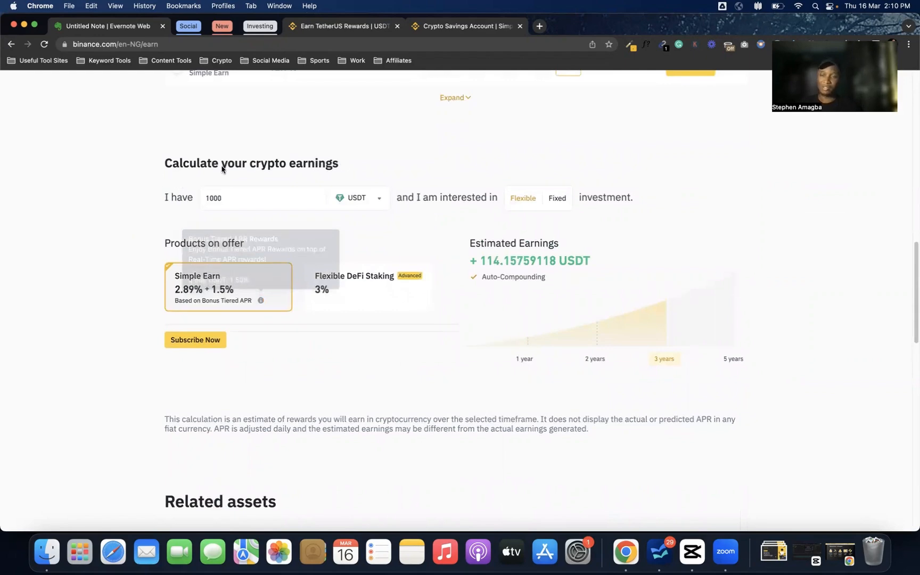
{"action": "left_click_drag", "start_coordinate": [339, 163], "coordinate": [222, 167]}
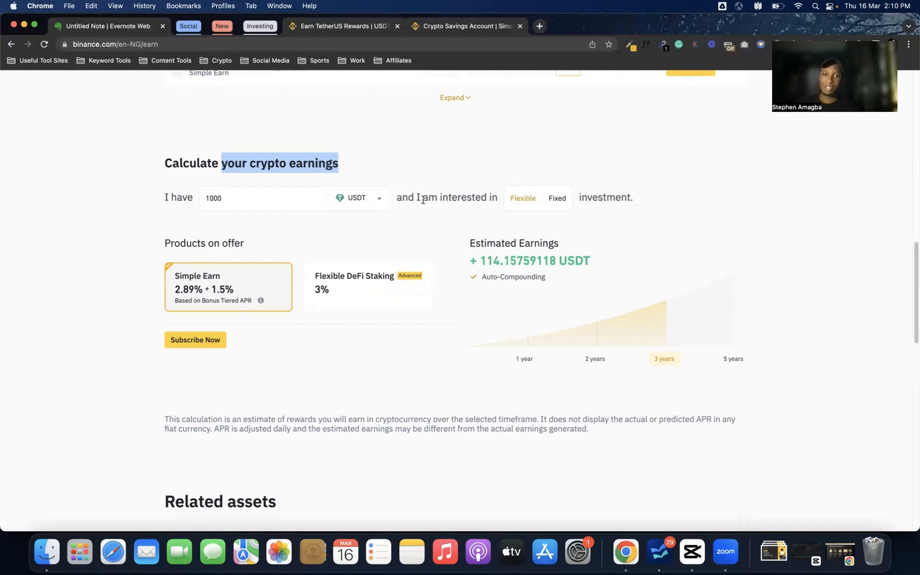
Step: Examine the estimated earnings for a flexible investment of 1000 USDT in the crypto earnings calculator
{"action": "left_click", "coordinate": [524, 203]}
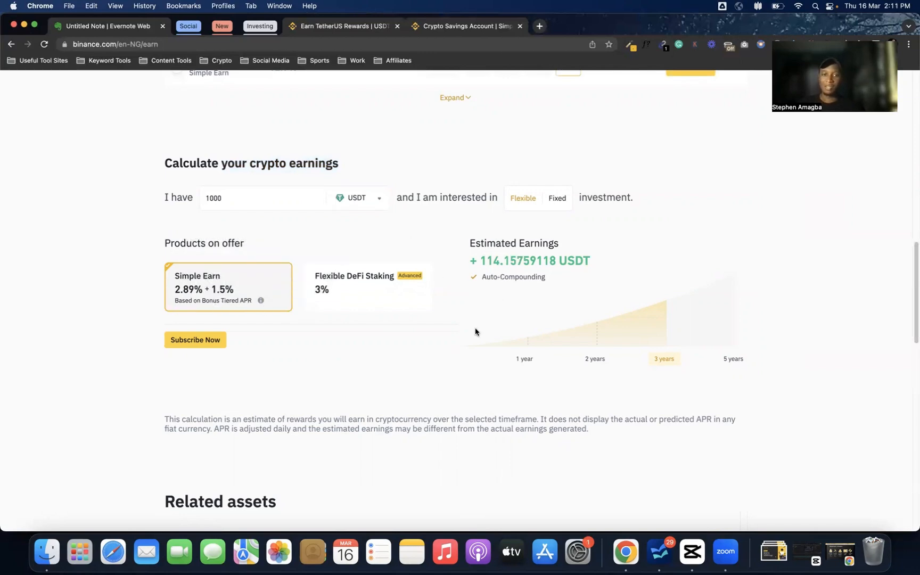
{"action": "scroll", "coordinate": [475, 330], "scroll_direction": "down", "scroll_amount": 1}
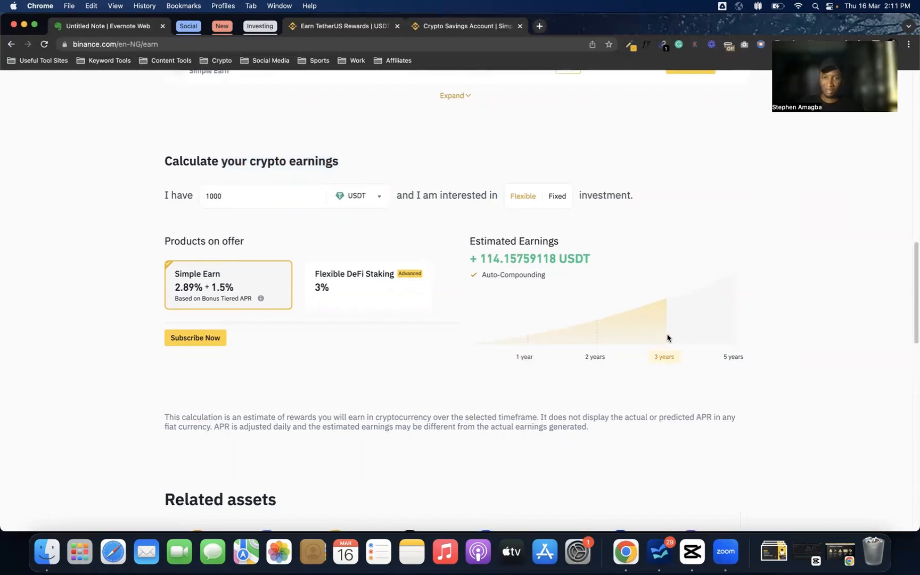
{"action": "scroll", "coordinate": [663, 332], "scroll_direction": "down", "scroll_amount": 1}
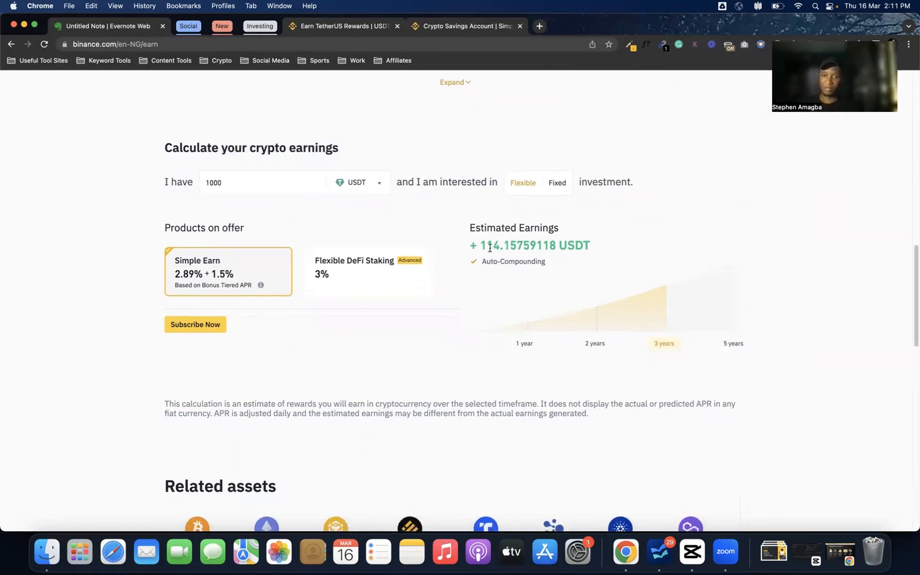
{"action": "left_click_drag", "start_coordinate": [481, 245], "coordinate": [554, 244]}
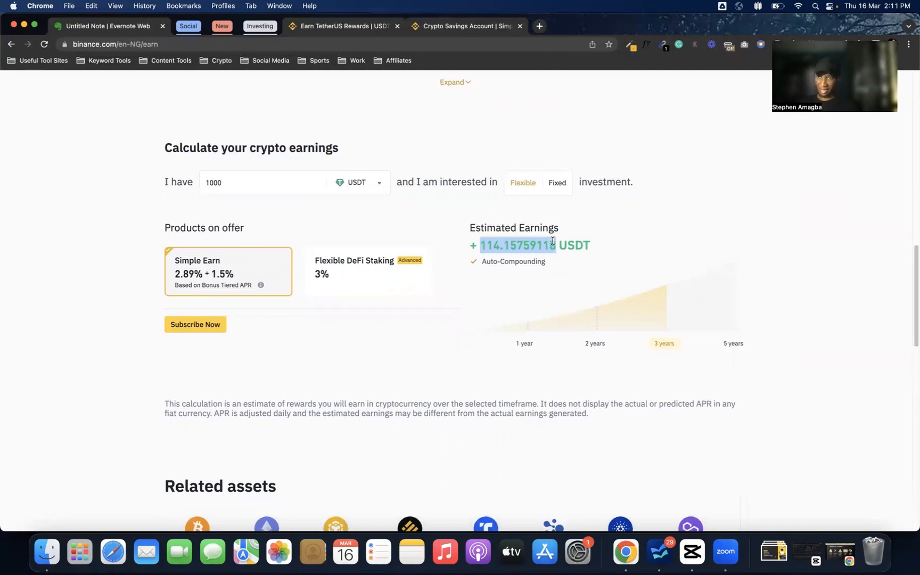
{"action": "scroll", "coordinate": [489, 256], "scroll_direction": "up", "scroll_amount": 1}
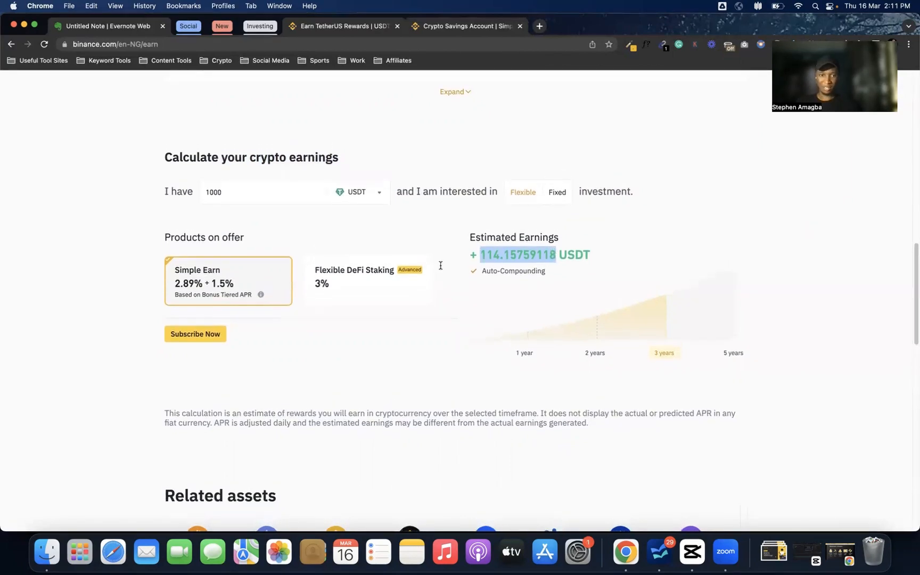
{"action": "scroll", "coordinate": [335, 300], "scroll_direction": "down", "scroll_amount": 5}
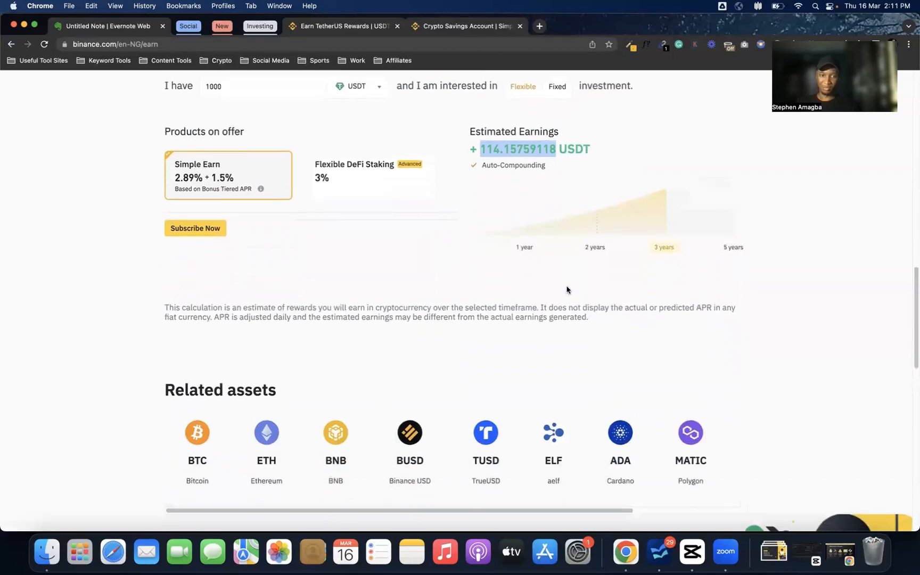
Step: Go back to the Popular Coins list and filter the protected products by AVAX
{"action": "scroll", "coordinate": [567, 289], "scroll_direction": "up", "scroll_amount": 15}
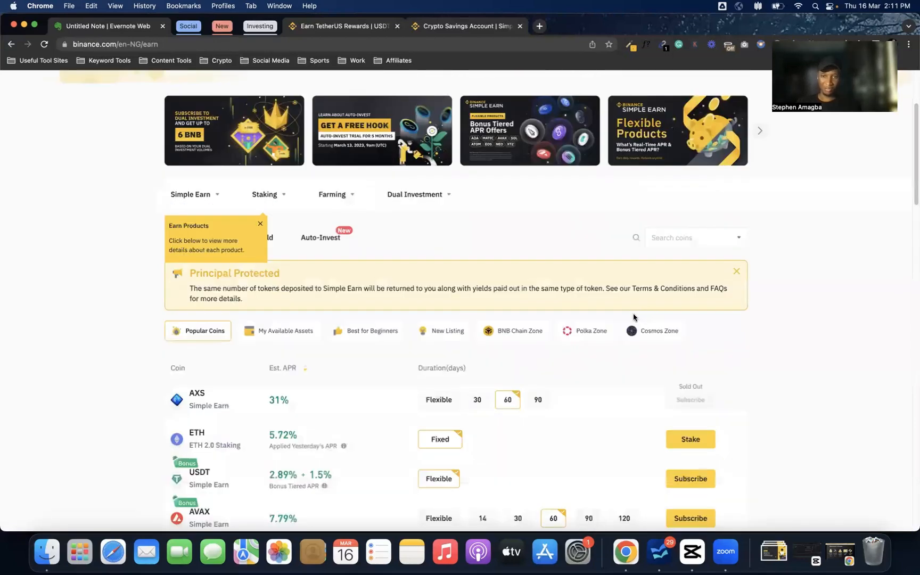
{"action": "scroll", "coordinate": [623, 315], "scroll_direction": "up", "scroll_amount": 7}
{"action": "scroll", "coordinate": [607, 313], "scroll_direction": "down", "scroll_amount": 12}
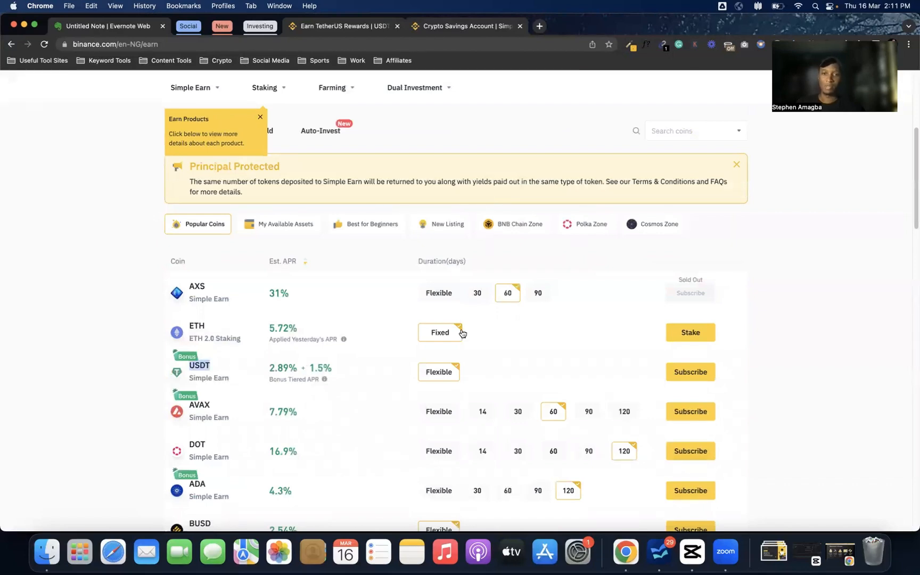
{"action": "scroll", "coordinate": [514, 297], "scroll_direction": "up", "scroll_amount": 2}
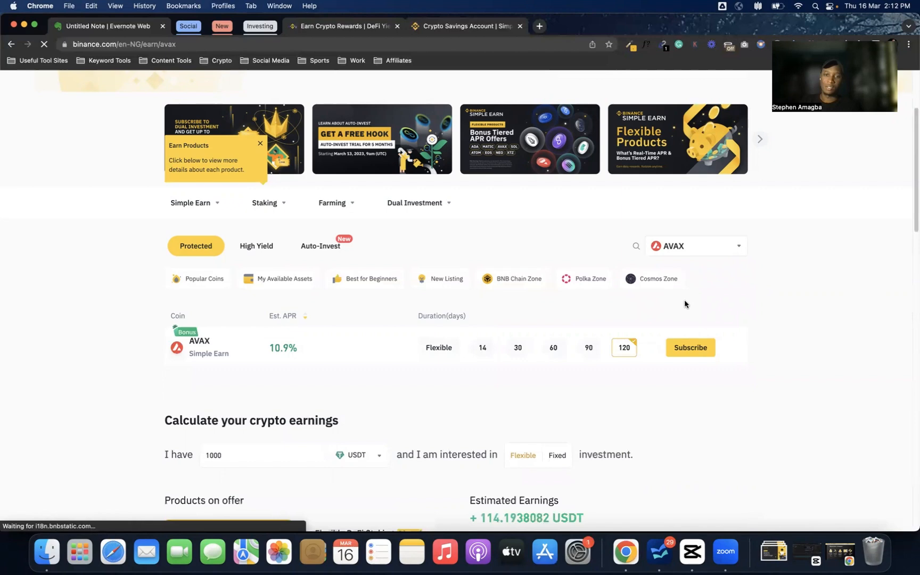
Step: Compare Flexible DeFi Staking with Simple Earn for 1000 USDT in the earnings calculator, ending on Simple Earn
{"action": "scroll", "coordinate": [586, 394], "scroll_direction": "down", "scroll_amount": 5}
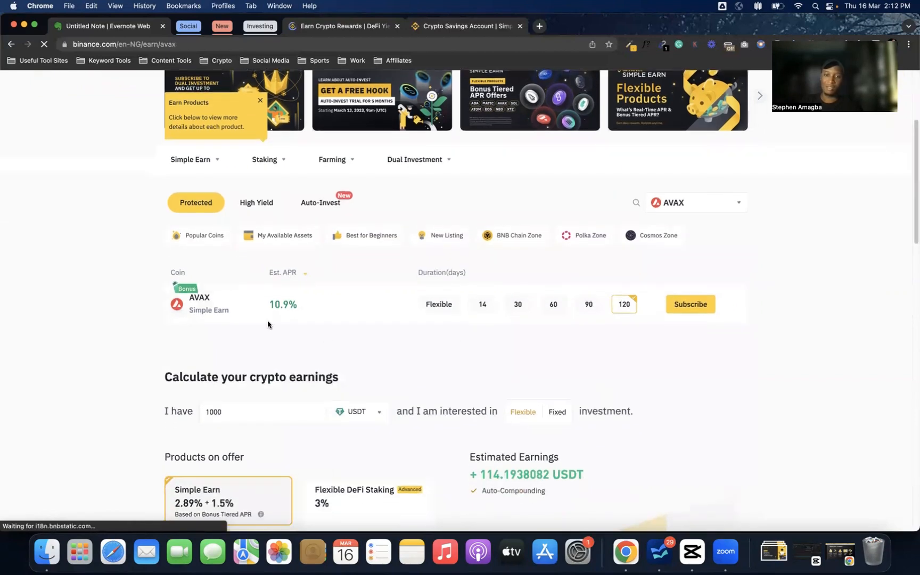
{"action": "scroll", "coordinate": [349, 278], "scroll_direction": "down", "scroll_amount": 1}
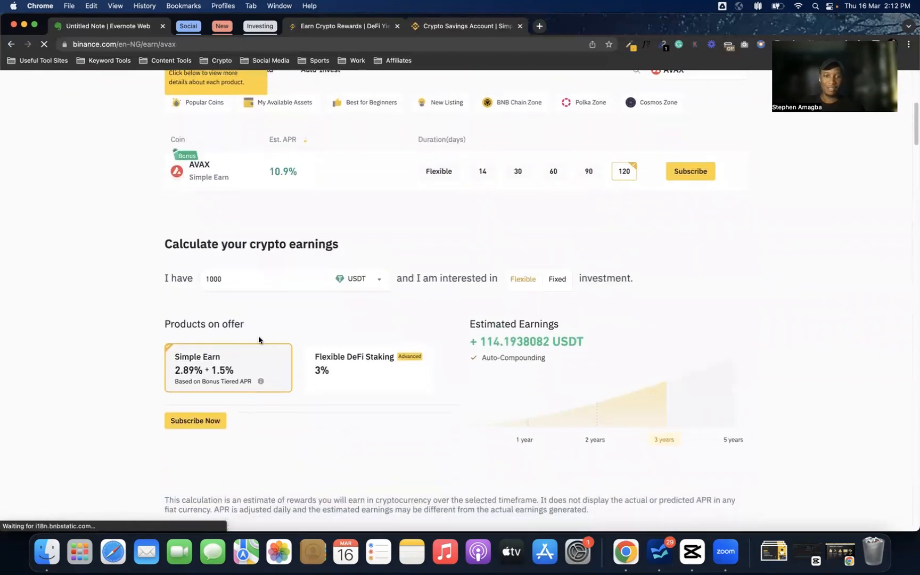
{"action": "scroll", "coordinate": [315, 210], "scroll_direction": "up", "scroll_amount": 1}
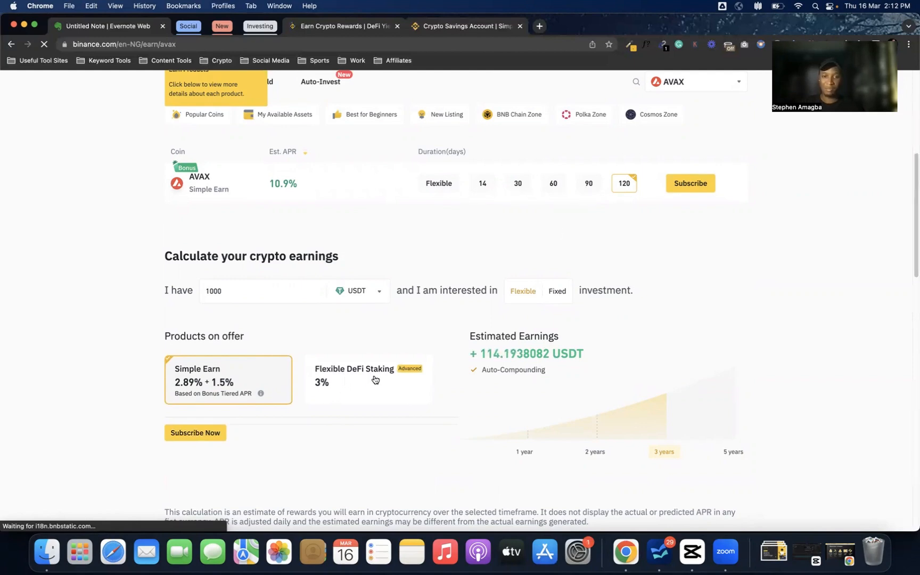
{"action": "left_click", "coordinate": [382, 398]}
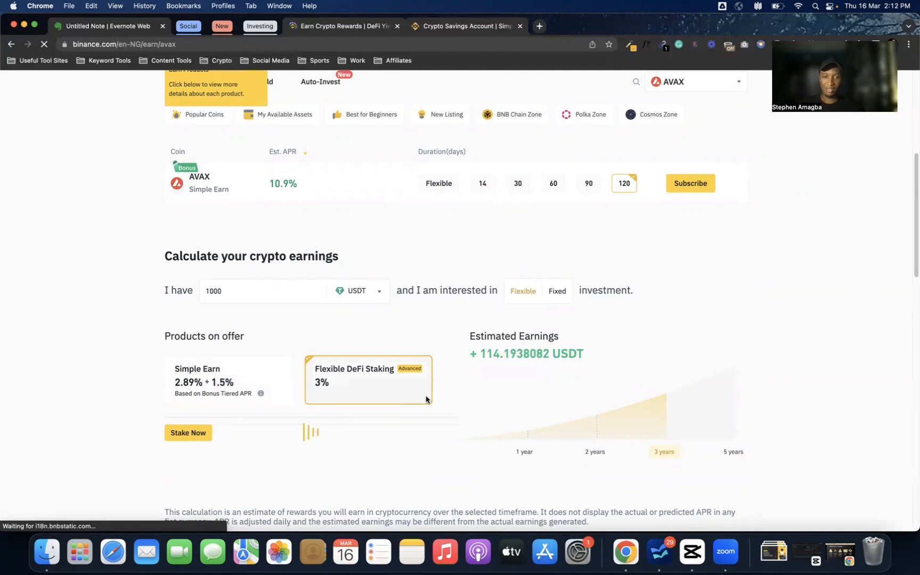
{"action": "left_click", "coordinate": [259, 388]}
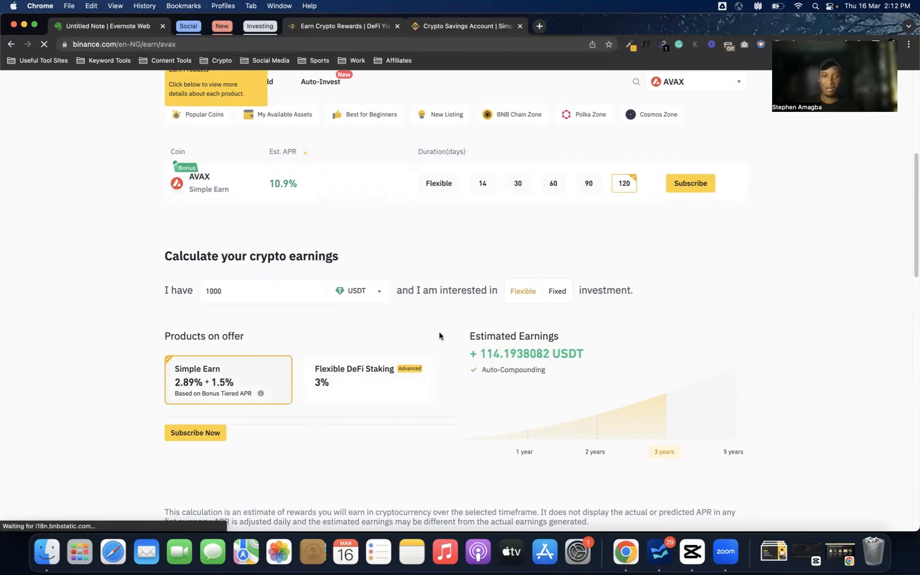
Step: Change the coin in the earnings calculator to AVAX
{"action": "left_click", "coordinate": [376, 297]}
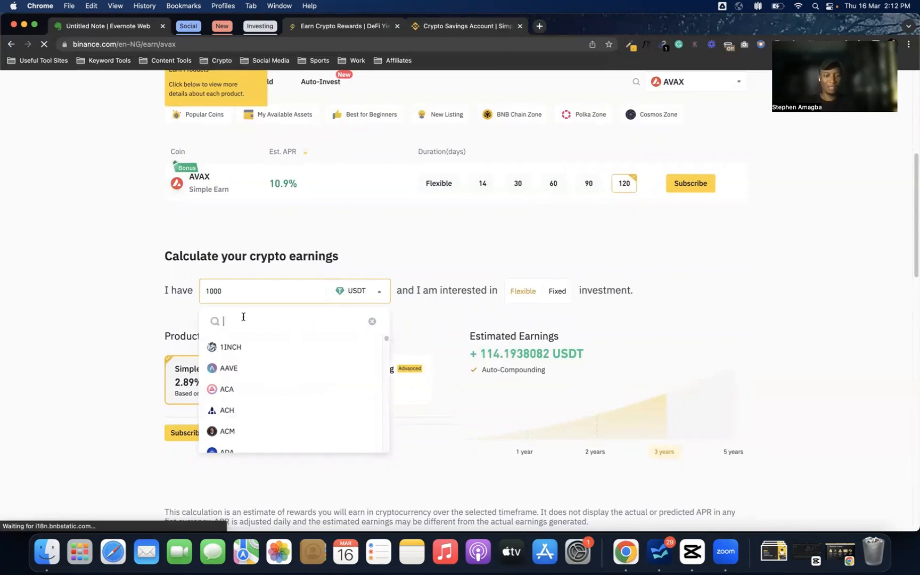
{"action": "type", "text": "avax"}
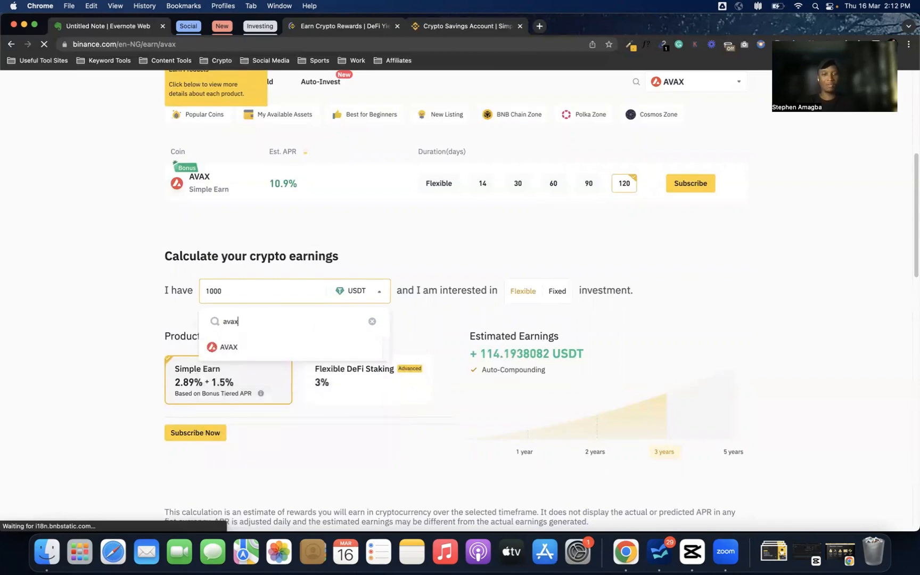
{"action": "left_click", "coordinate": [249, 353]}
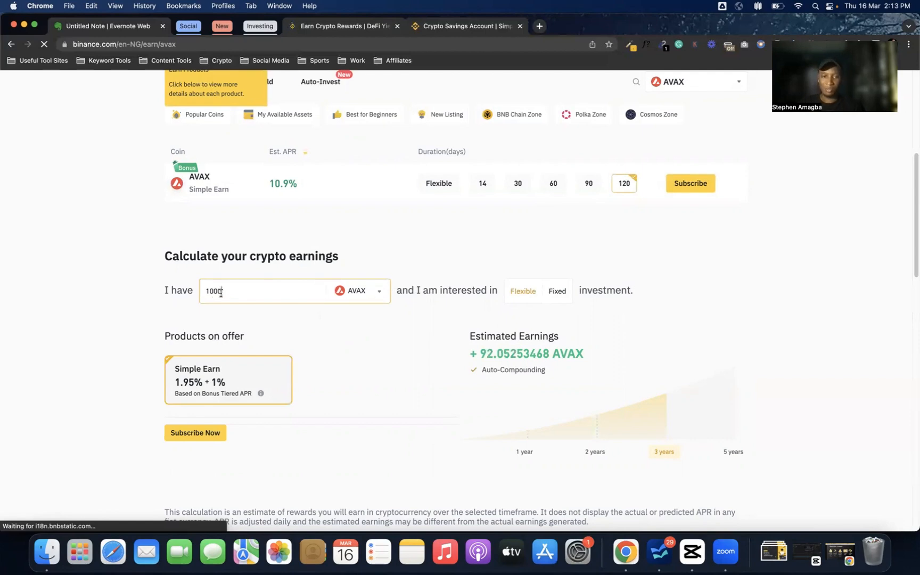
Step: Switch the calculator to a Fixed investment with the 120-day AVAX product and examine its estimated earnings
{"action": "left_click", "coordinate": [557, 294]}
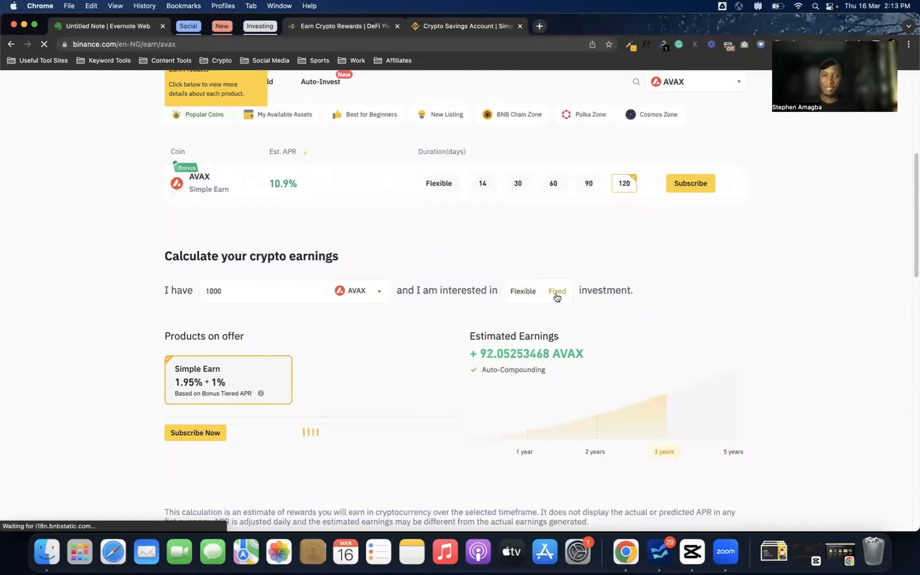
{"action": "scroll", "coordinate": [301, 342], "scroll_direction": "down", "scroll_amount": 2}
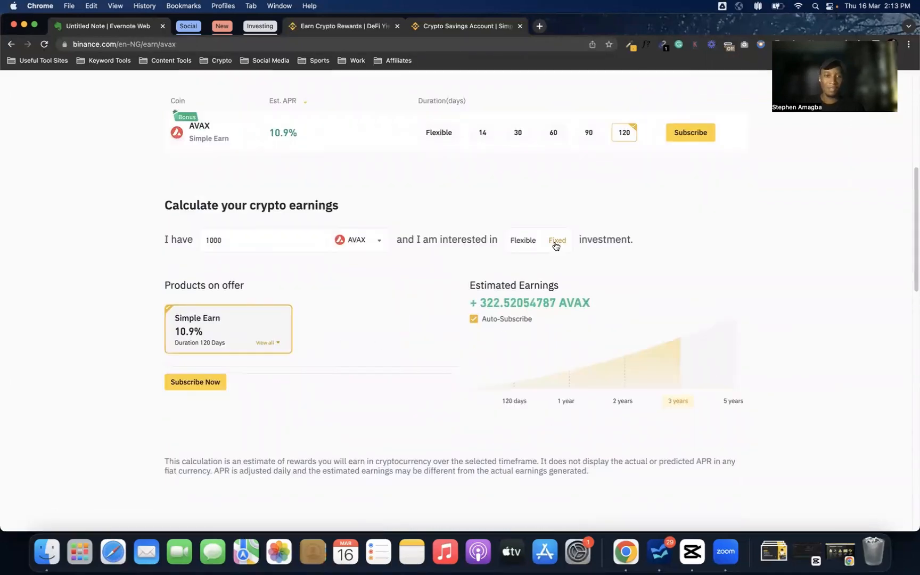
{"action": "left_click", "coordinate": [266, 341]}
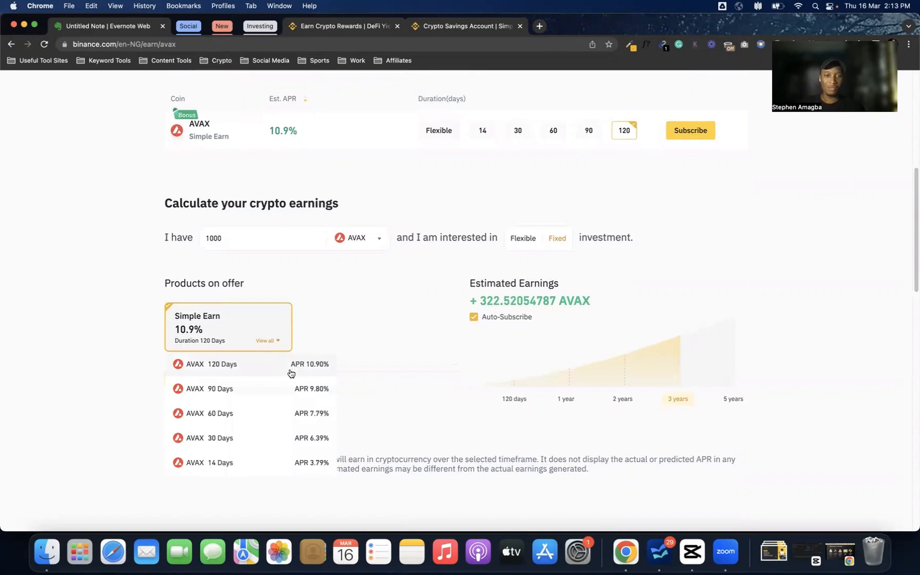
{"action": "left_click", "coordinate": [226, 365]}
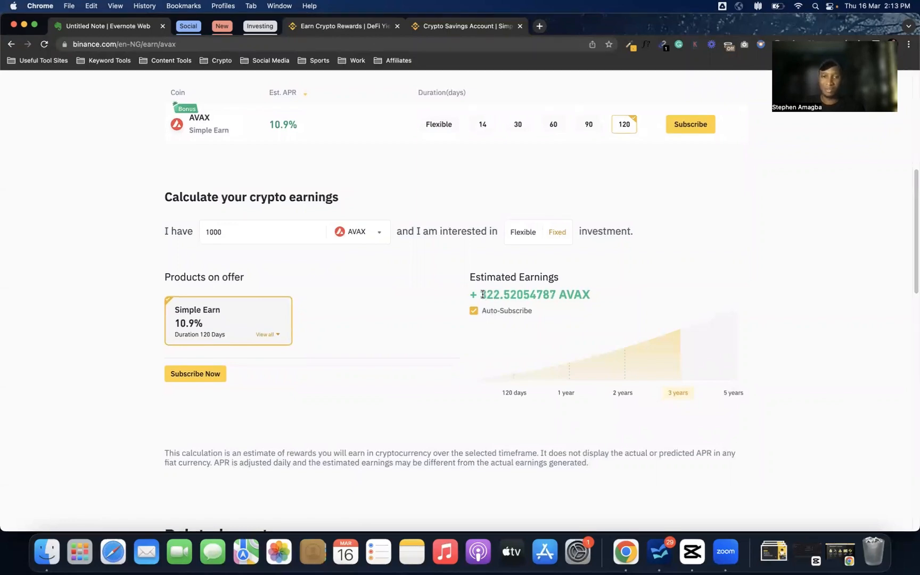
{"action": "left_click_drag", "start_coordinate": [481, 295], "coordinate": [552, 294]}
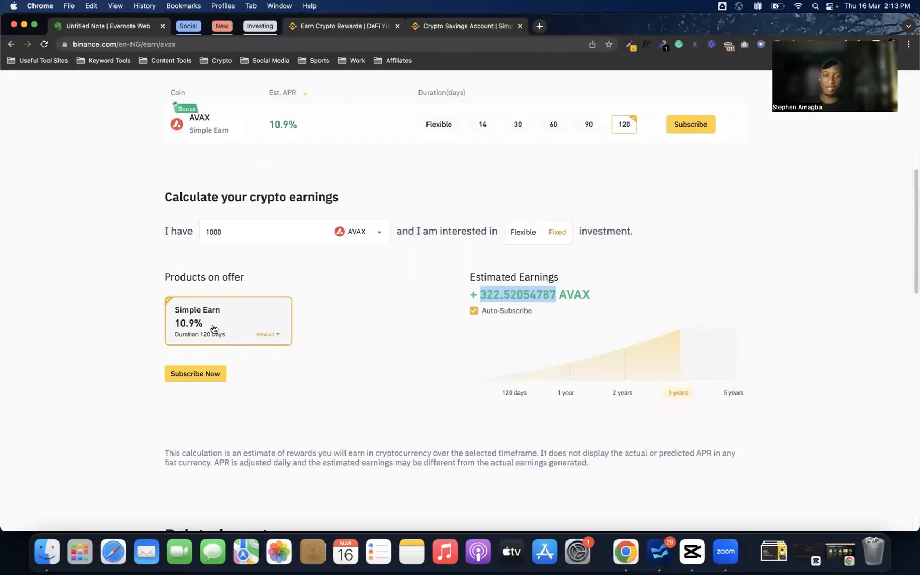
Step: Set the fixed AVAX product to 90 days and then to 30 days, examining the estimated earnings for each duration
{"action": "left_click", "coordinate": [264, 335]}
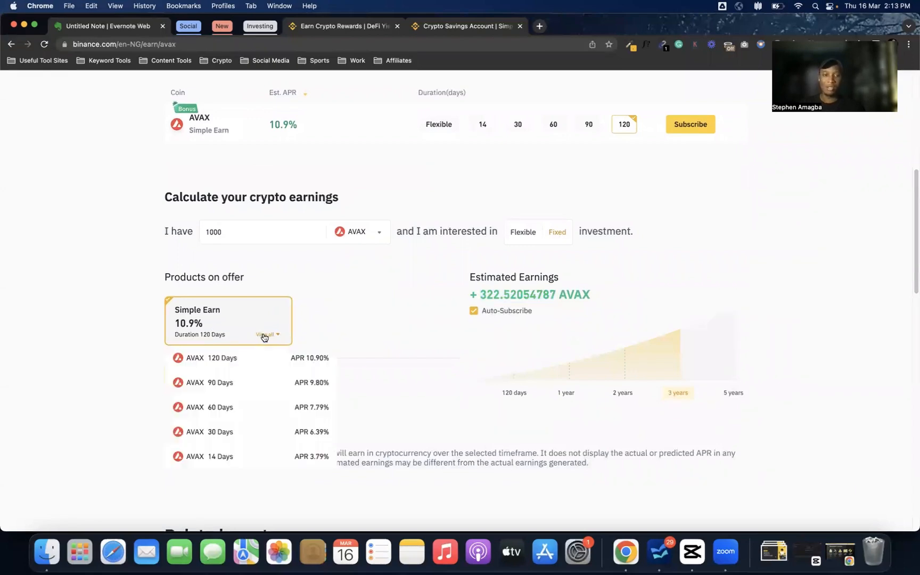
{"action": "left_click", "coordinate": [254, 389]}
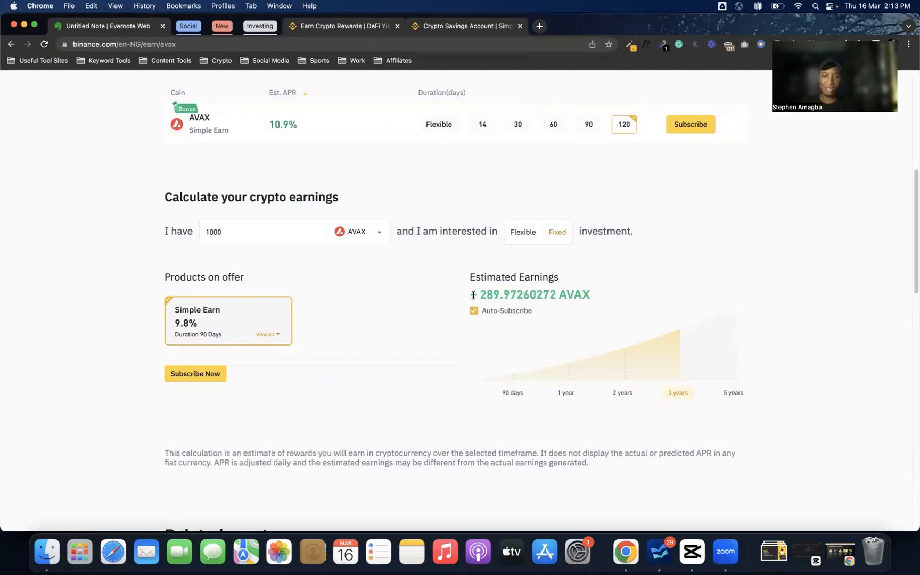
{"action": "left_click_drag", "start_coordinate": [470, 294], "coordinate": [554, 290]}
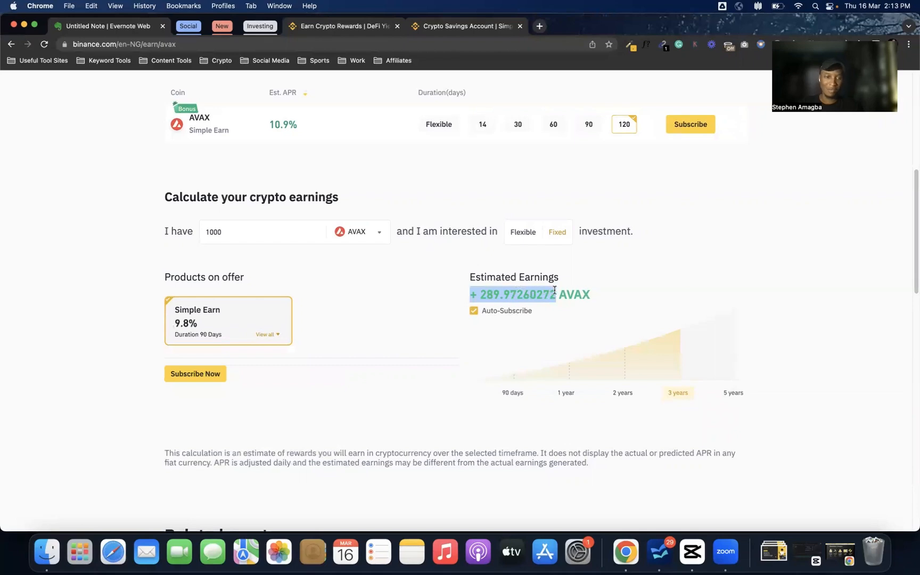
{"action": "left_click", "coordinate": [270, 335]}
{"action": "left_click", "coordinate": [219, 431]}
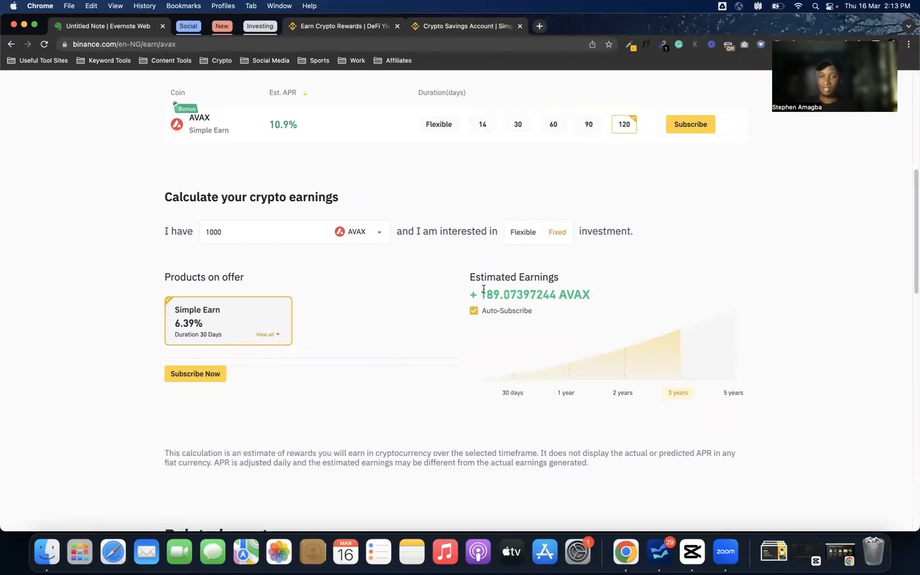
{"action": "left_click_drag", "start_coordinate": [484, 289], "coordinate": [471, 292]}
{"action": "left_click", "coordinate": [617, 294]}
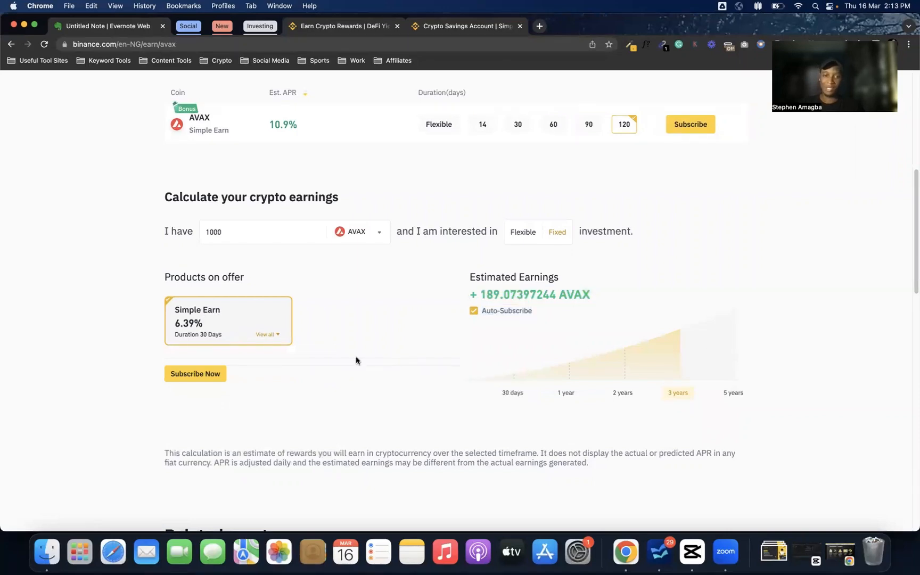
Step: Return to the start of the Earn page and view the Dual Investment product description
{"action": "scroll", "coordinate": [355, 358], "scroll_direction": "down", "scroll_amount": 5}
{"action": "scroll", "coordinate": [208, 287], "scroll_direction": "up", "scroll_amount": 3}
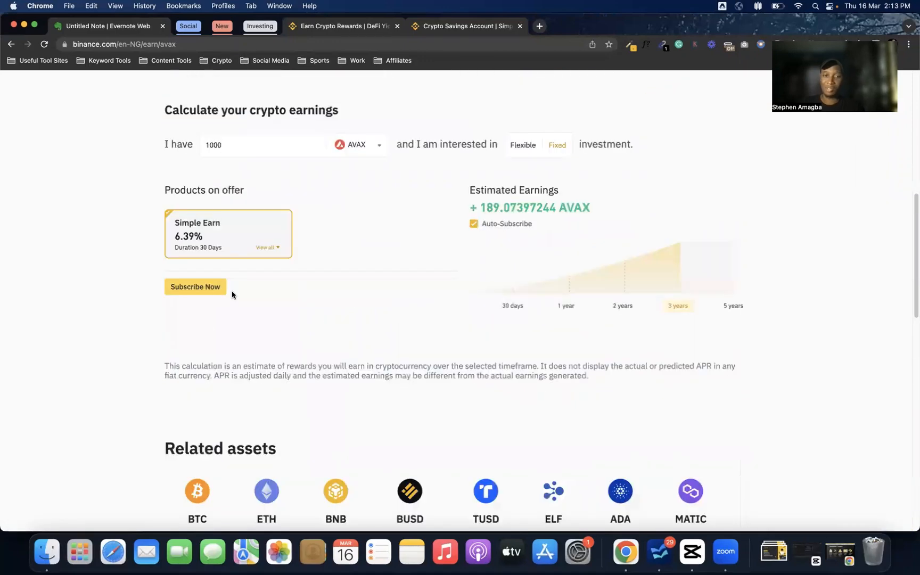
{"action": "scroll", "coordinate": [416, 339], "scroll_direction": "up", "scroll_amount": 1}
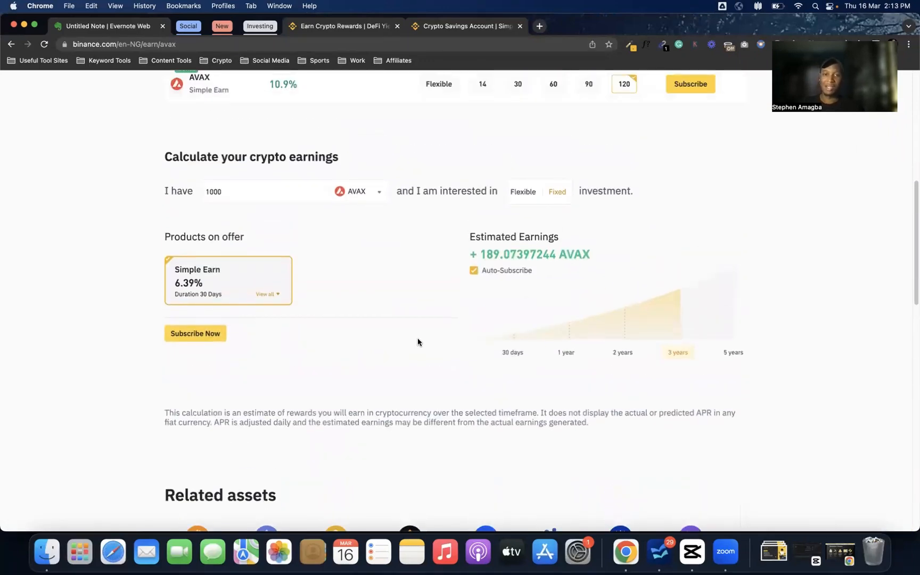
{"action": "scroll", "coordinate": [417, 337], "scroll_direction": "up", "scroll_amount": 8}
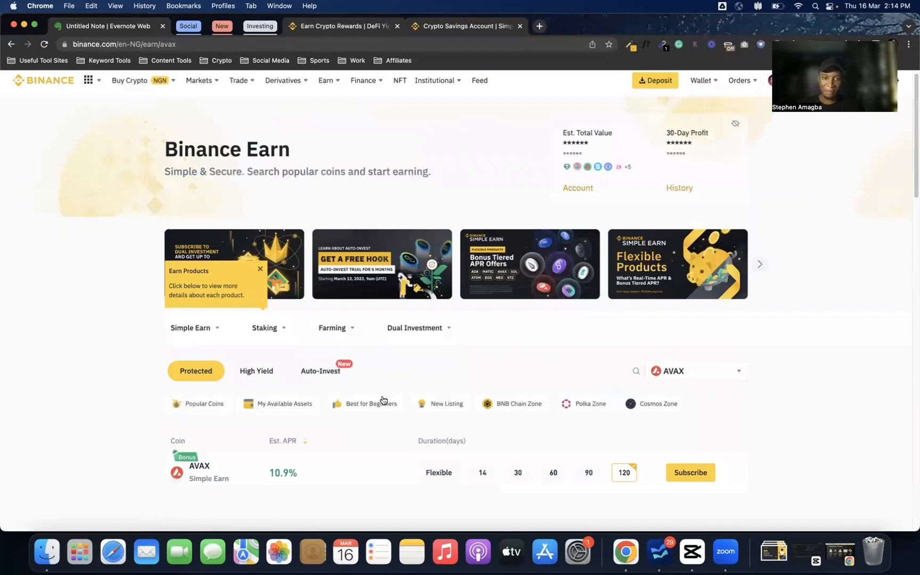
{"action": "mouse_move", "coordinate": [400, 337]}
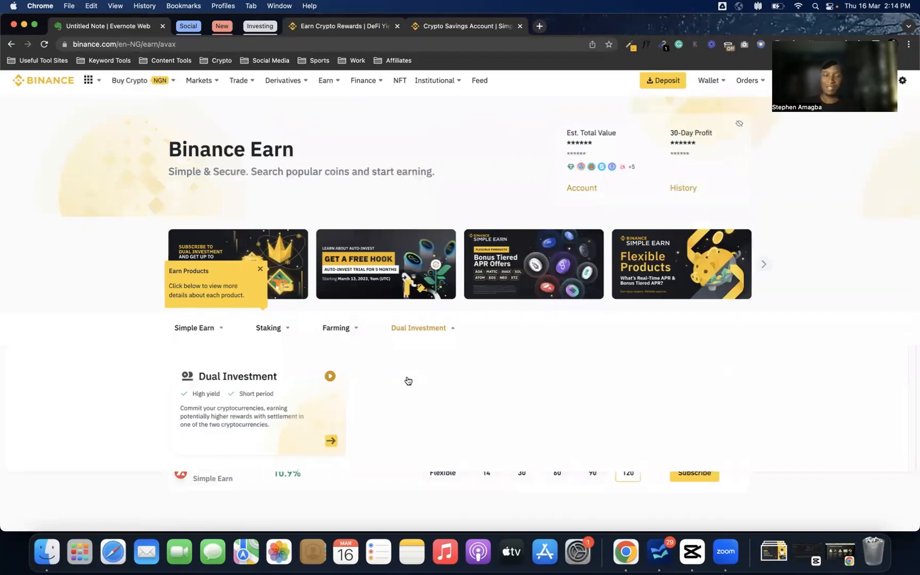